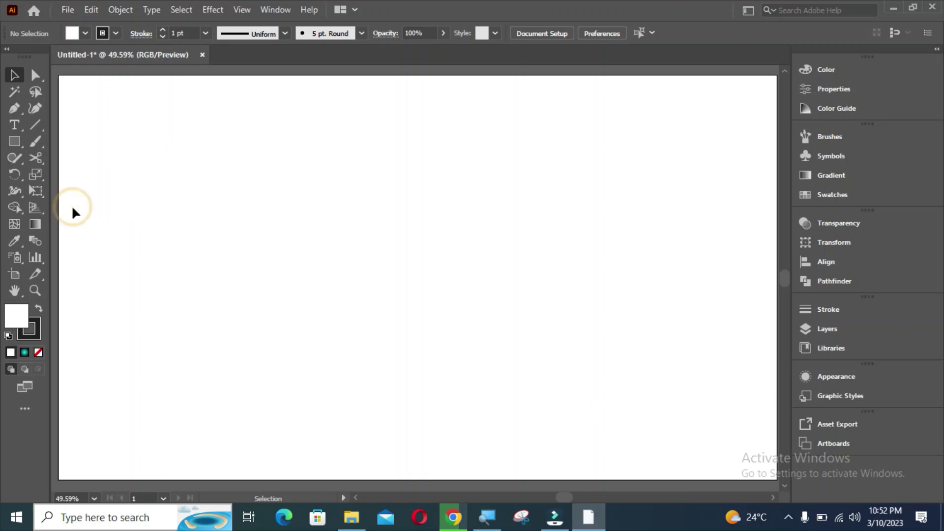
Draw a 3-point star with 200 px and 100 px radii, forming a triangle
click(14, 141)
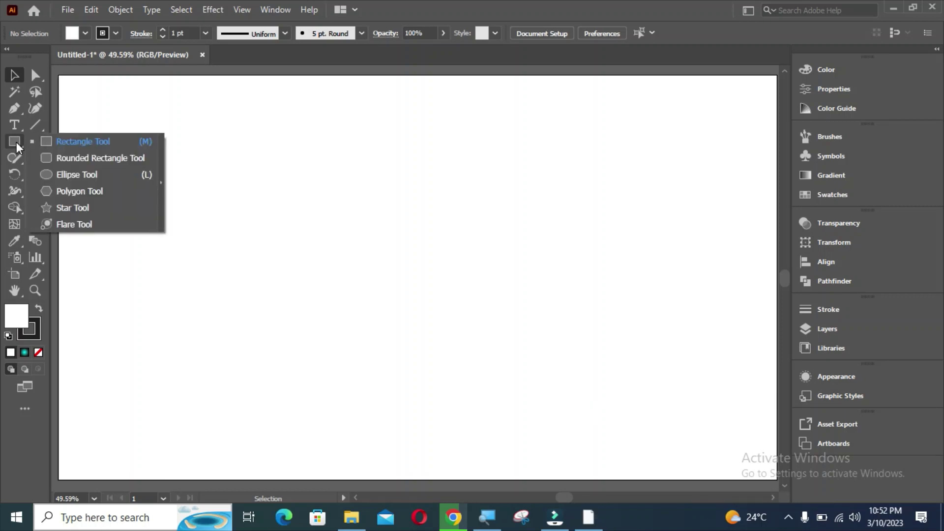
click(66, 206)
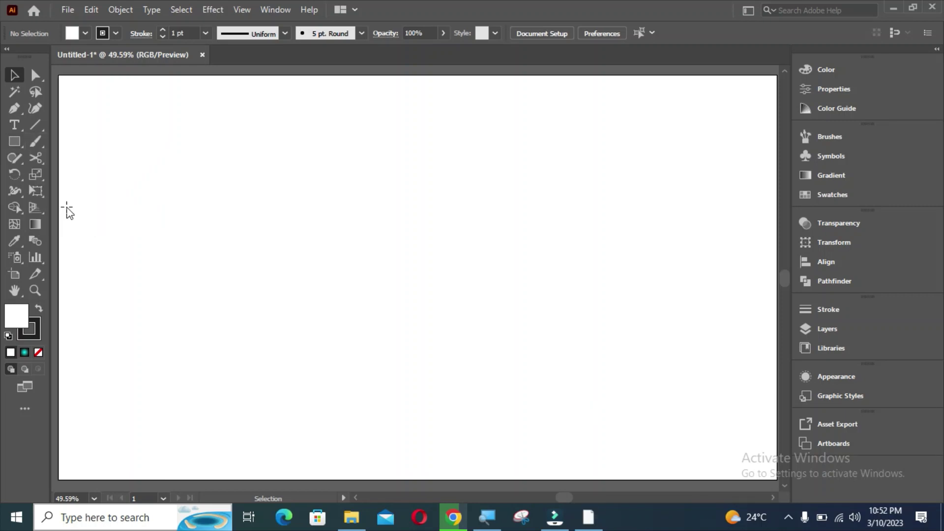
click(391, 235)
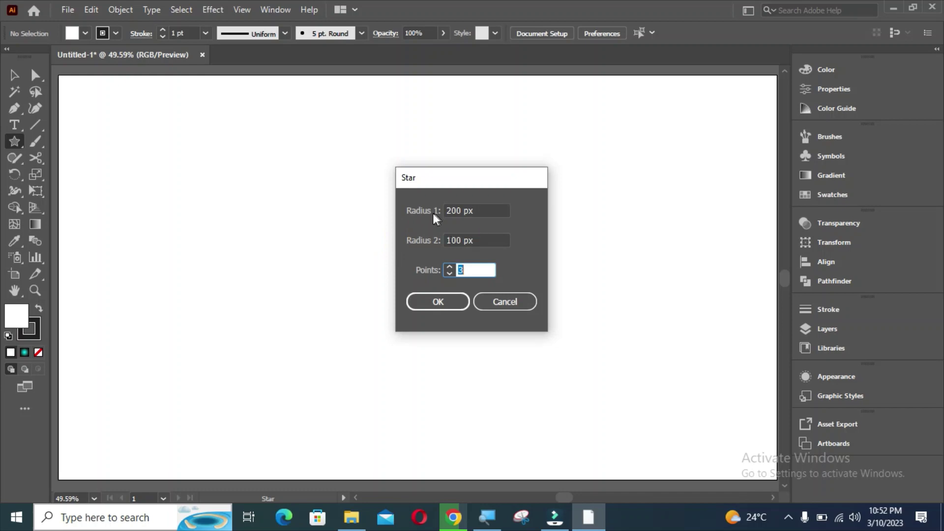
click(437, 302)
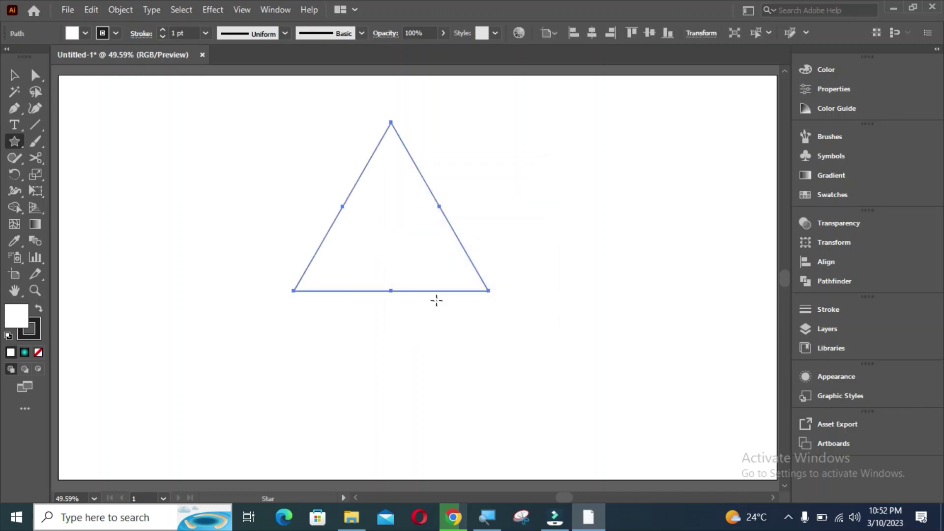
Add a second three-point star with a 5 px inner radius
click(453, 152)
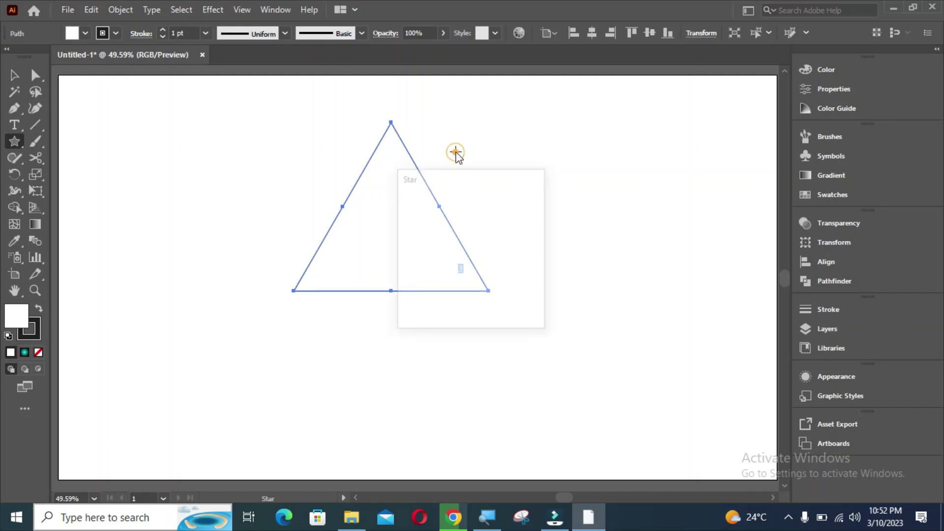
click(461, 240)
double_click(461, 240)
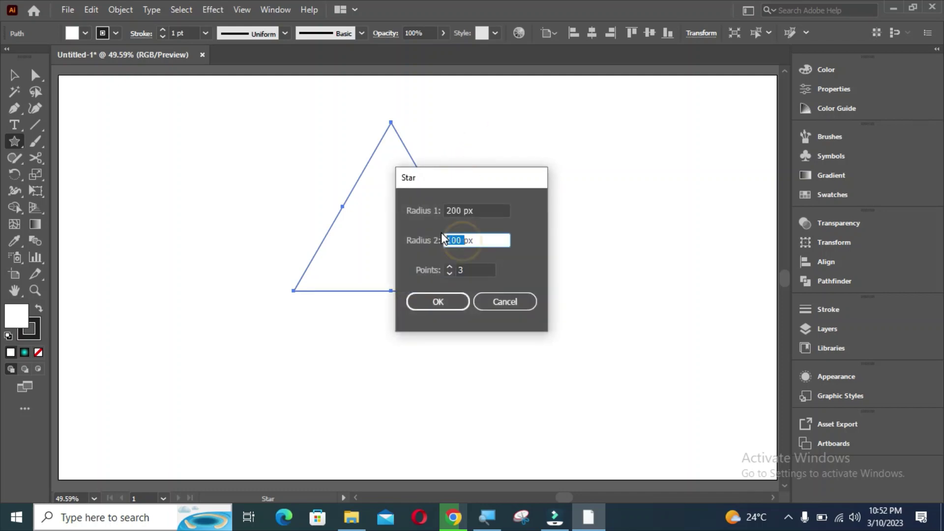
text(5)
click(437, 301)
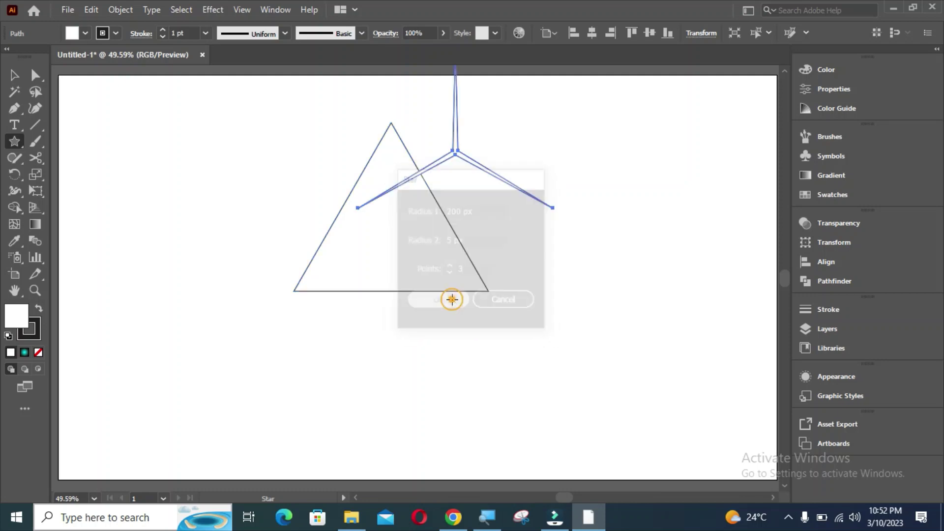
Center the triangle and thin star horizontally and vertically, then move them down
click(14, 77)
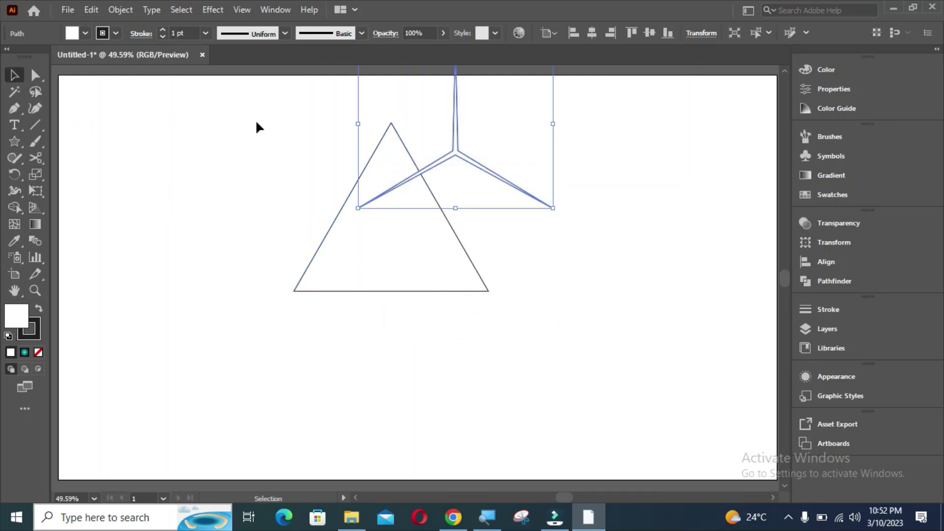
drag(256, 128, 515, 329)
click(591, 35)
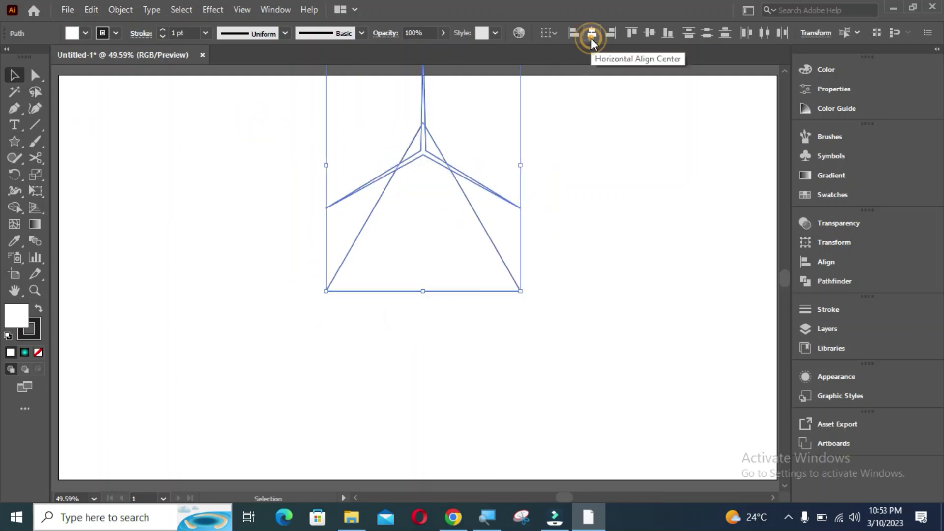
click(648, 35)
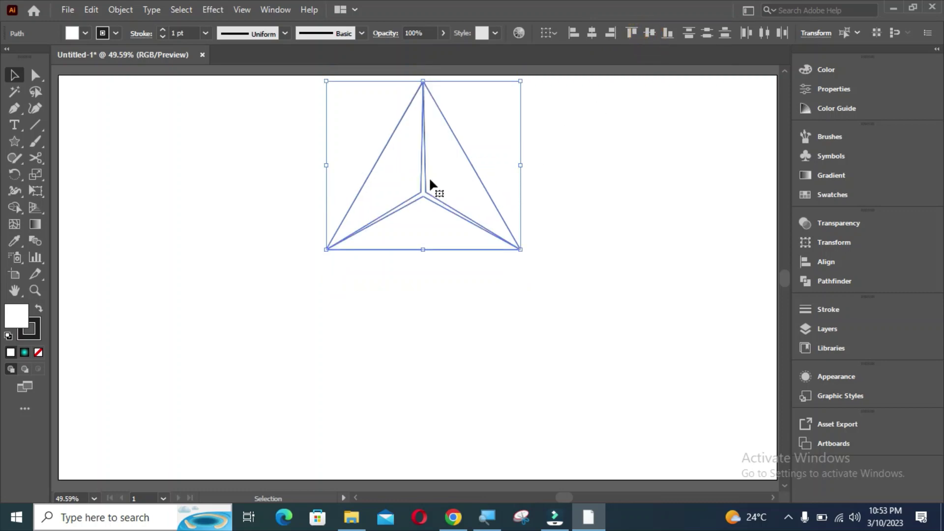
drag(426, 183, 425, 270)
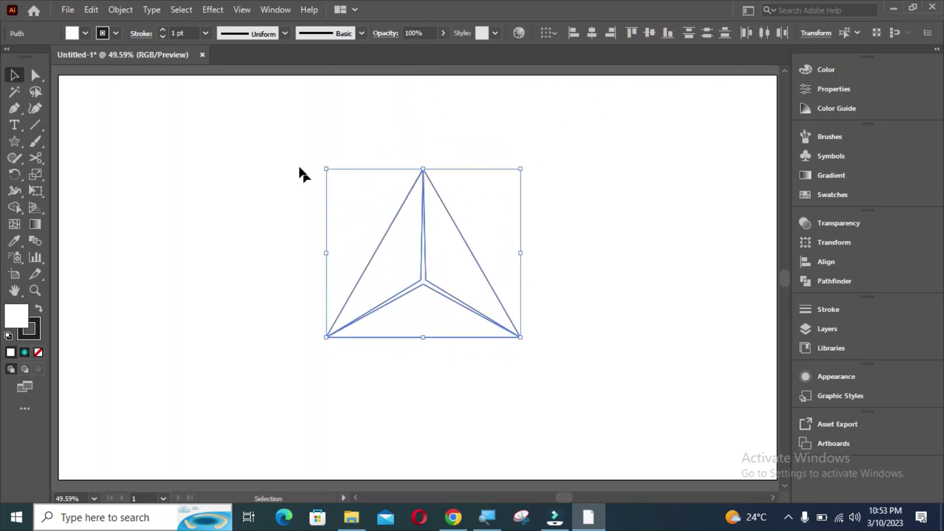
drag(289, 156, 539, 395)
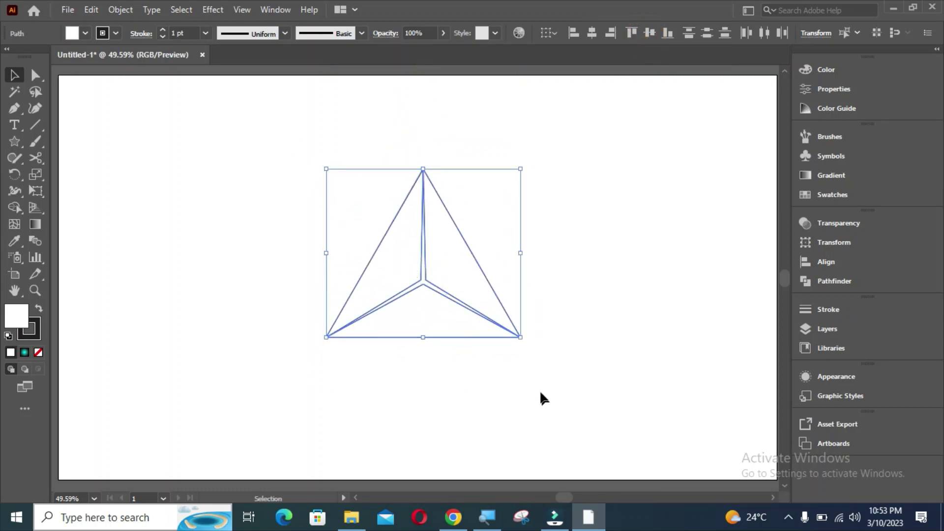
Divide the overlapping triangle and star into separate faces with Pathfinder Divide
click(279, 12)
click(818, 278)
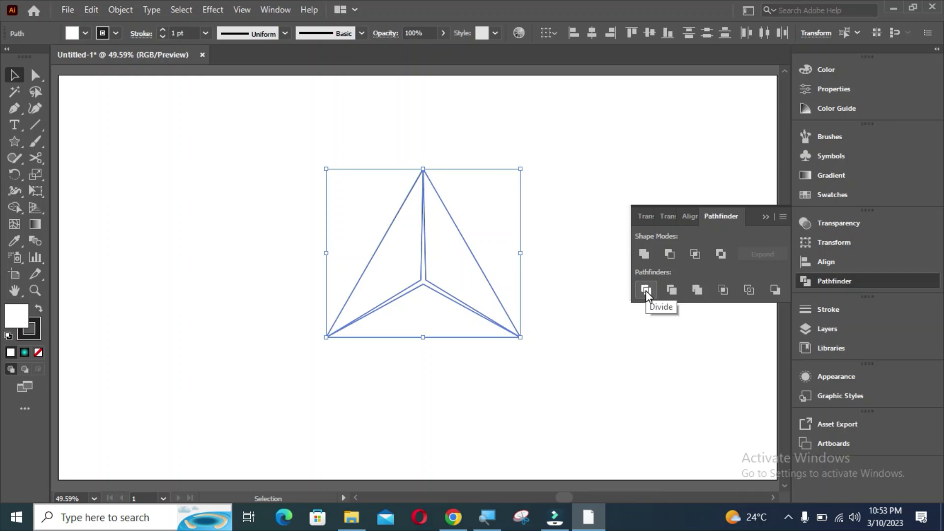
click(645, 290)
click(763, 218)
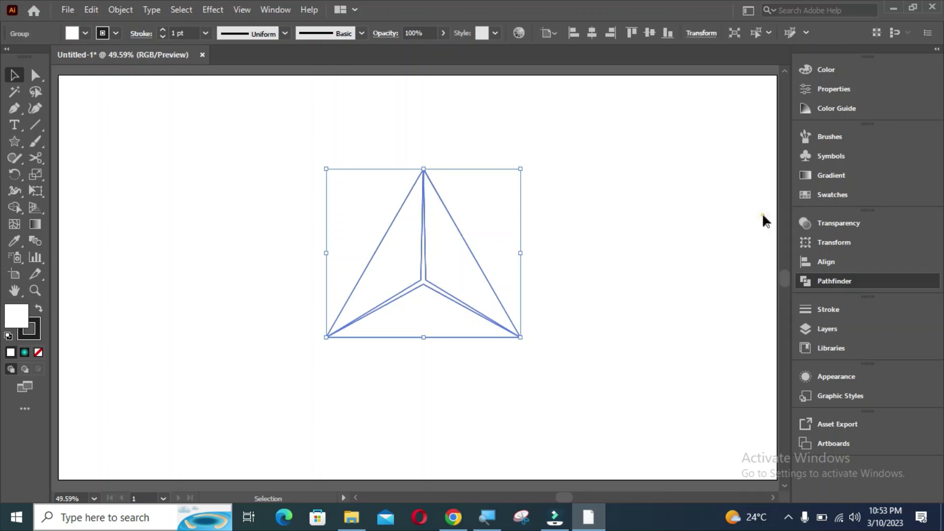
Ungroup the divided faces and select the pyramid's right face
click(298, 213)
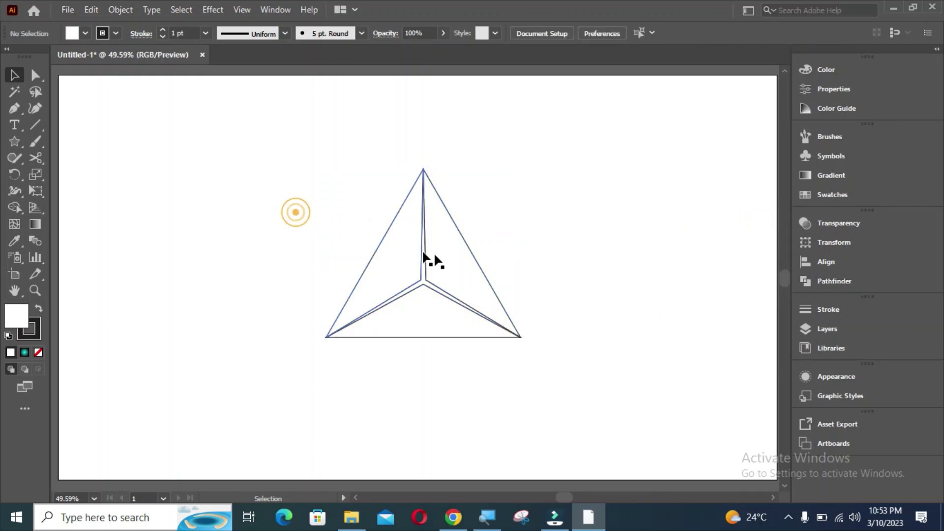
click(477, 263)
right_click(477, 262)
click(517, 139)
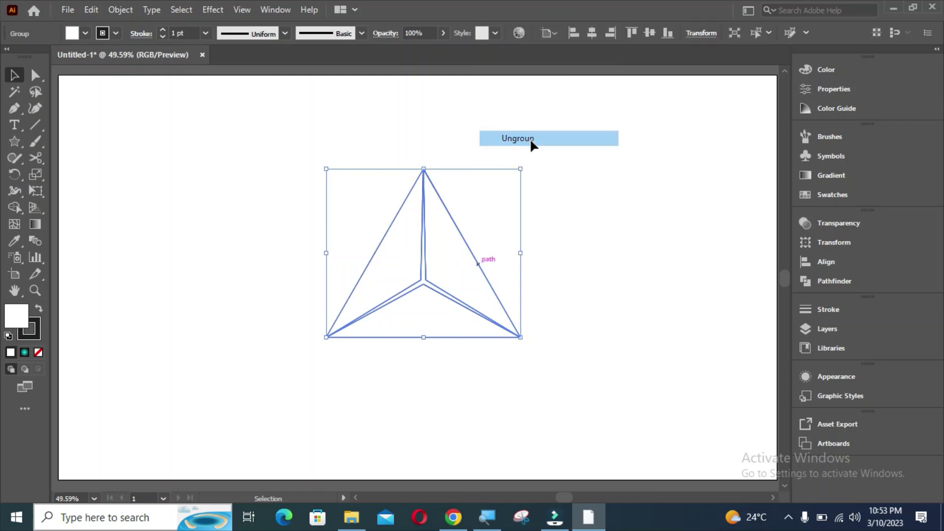
click(496, 216)
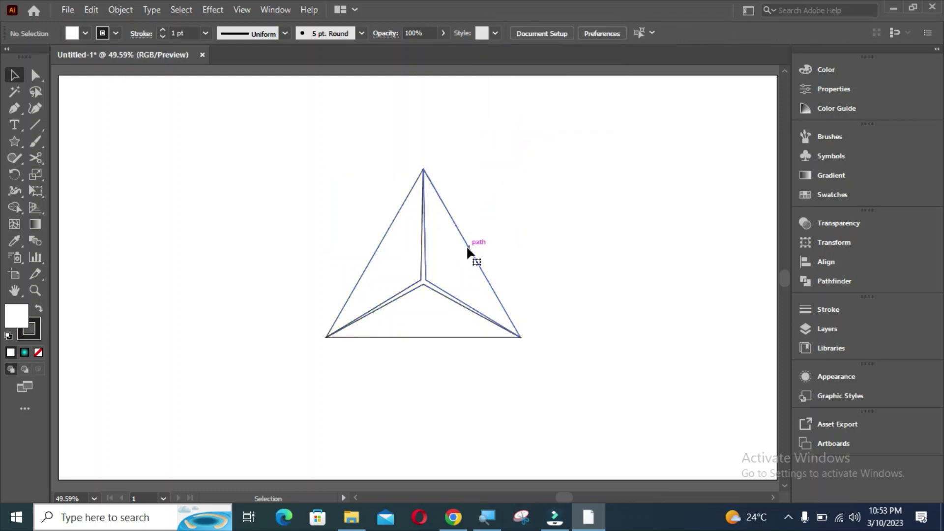
click(466, 245)
Fill the right and left pyramid faces with dark grey swatches
click(73, 33)
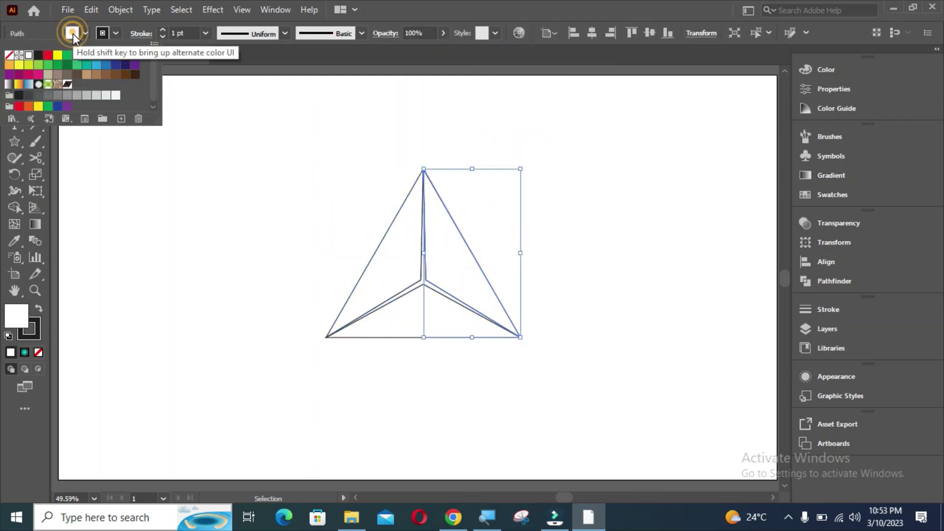
click(19, 95)
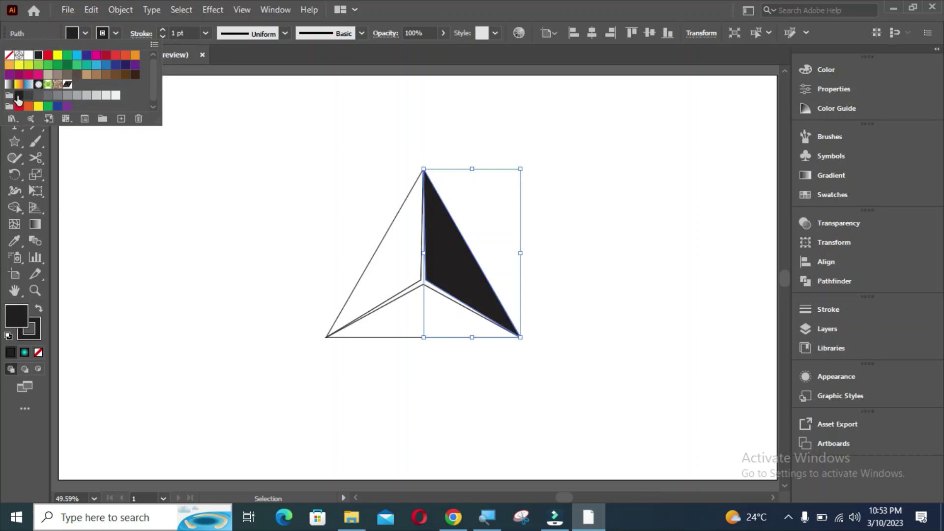
click(28, 96)
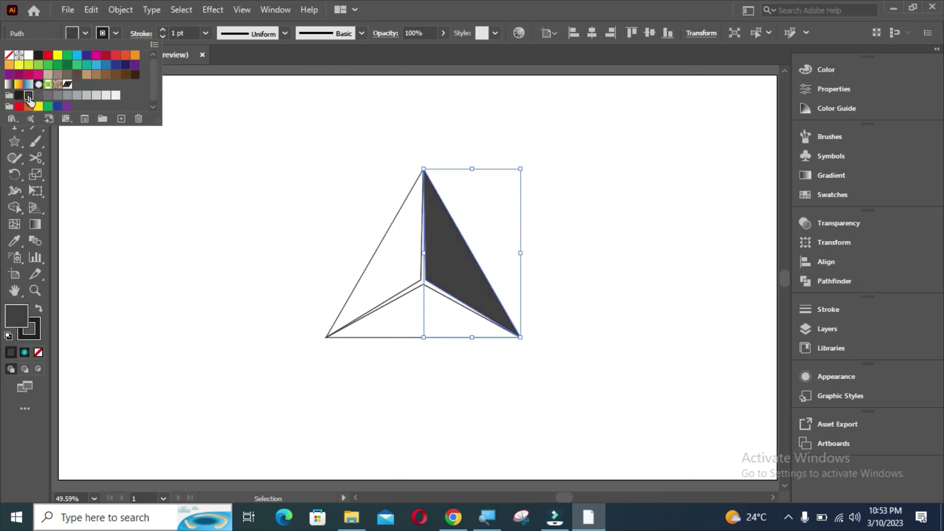
click(109, 205)
click(367, 265)
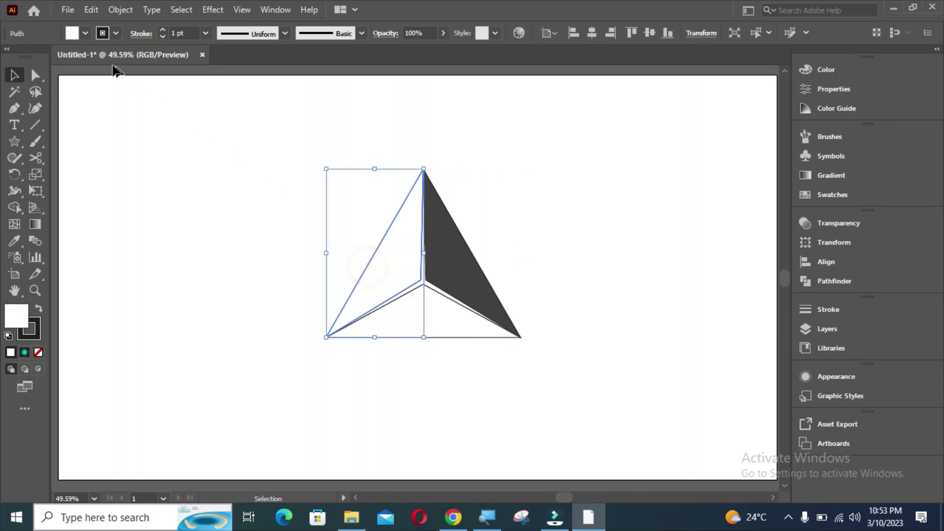
click(84, 35)
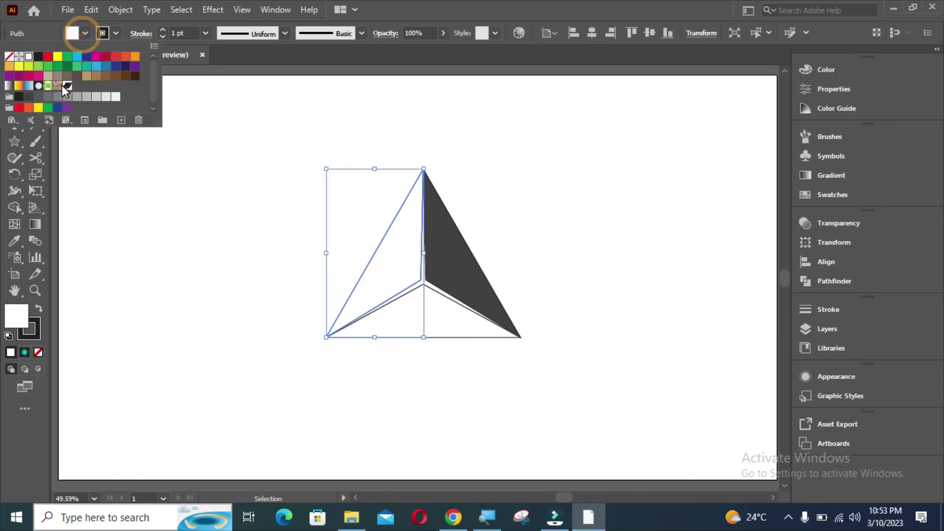
click(37, 97)
click(146, 201)
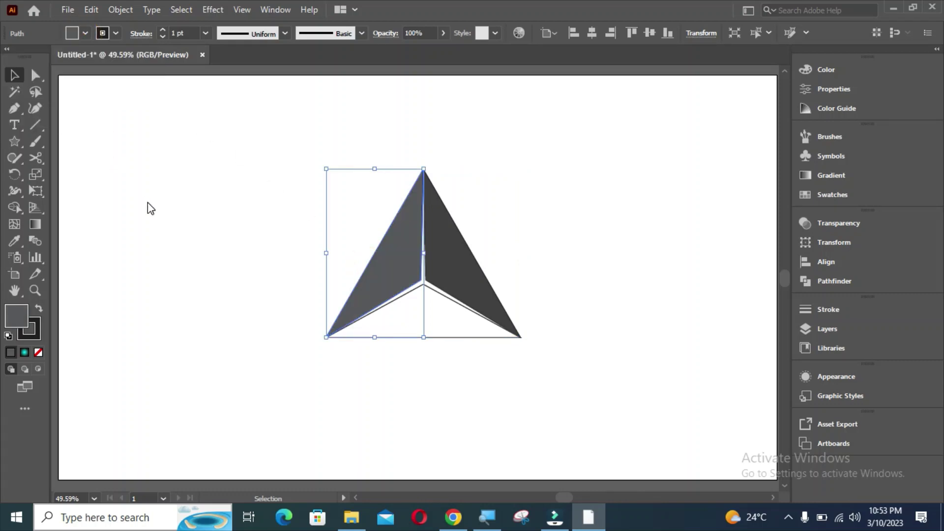
Give the bottom face a darker grey, about #5A5B5B, via the Color Picker
click(455, 336)
click(77, 40)
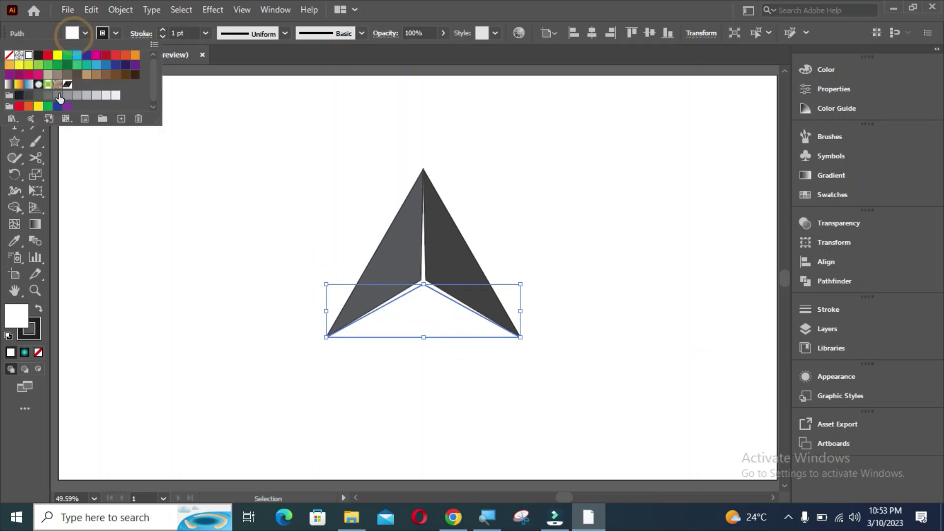
click(59, 98)
click(47, 97)
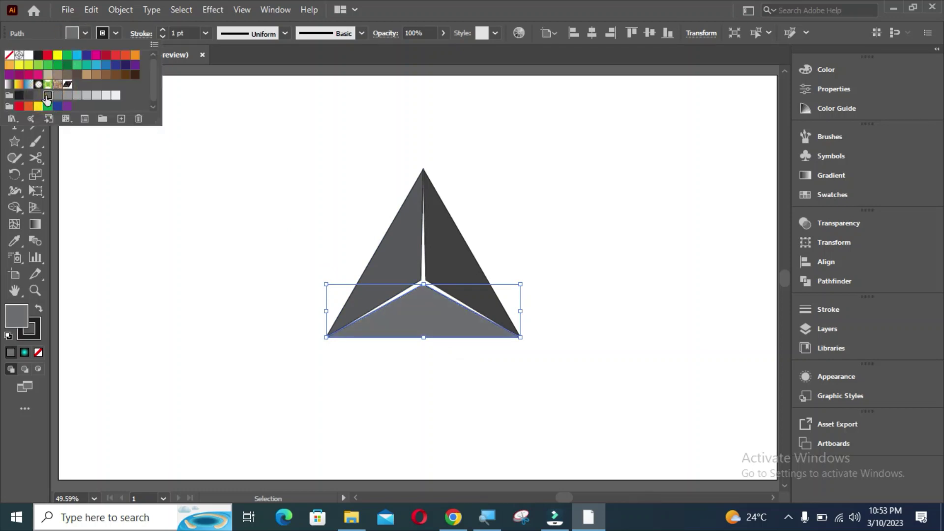
double_click(20, 314)
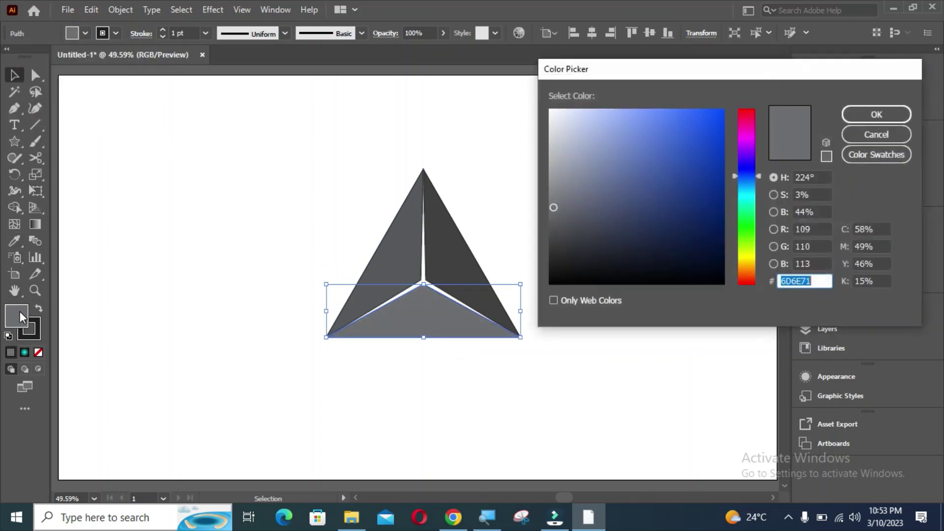
click(551, 220)
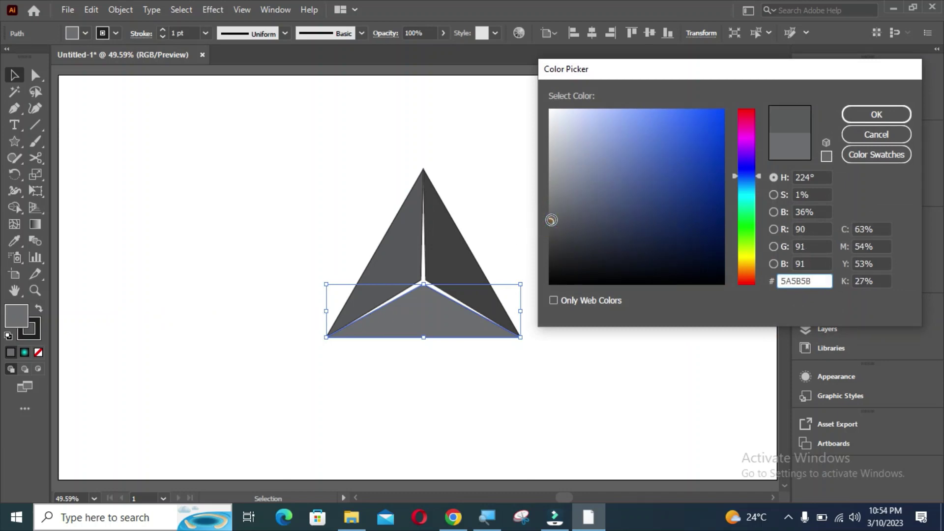
click(859, 117)
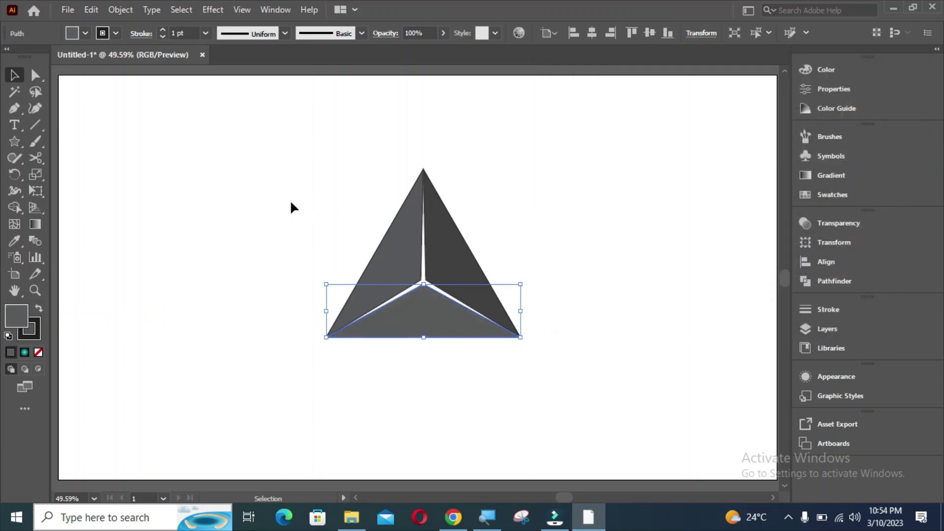
click(290, 200)
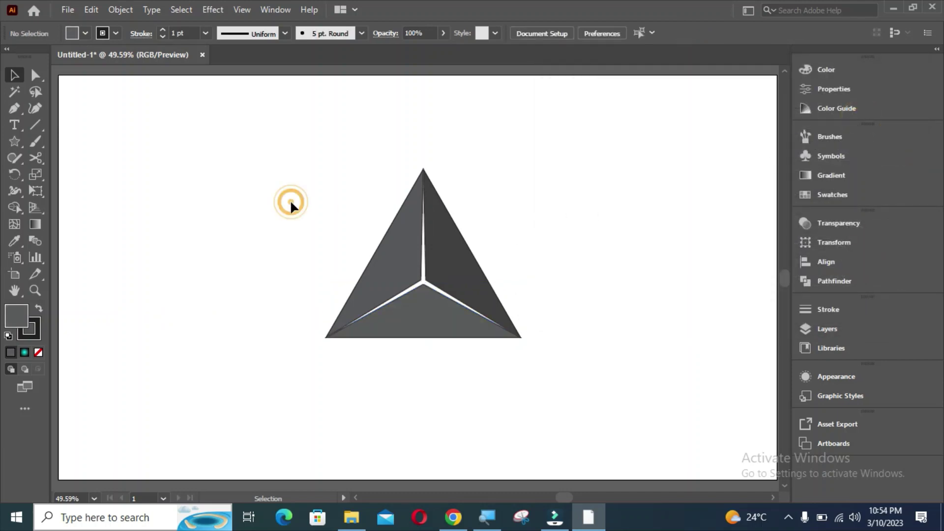
Apply a cyan radial gradient to the edge lines, stretched from centre to bottom-right corner
click(432, 281)
click(805, 176)
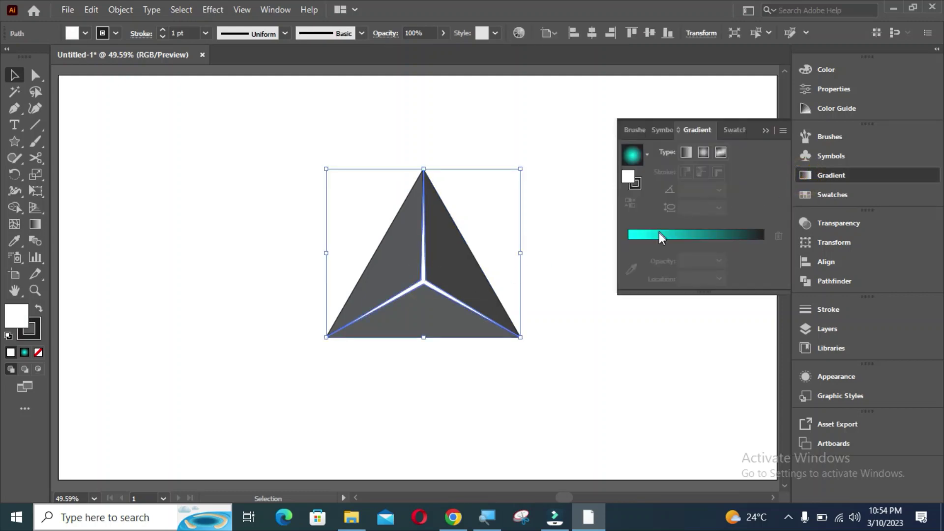
click(683, 235)
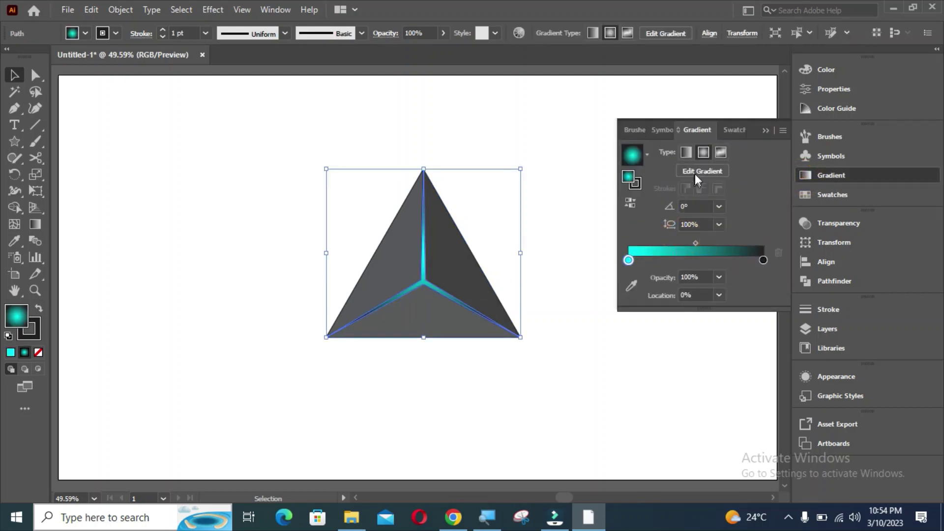
click(764, 132)
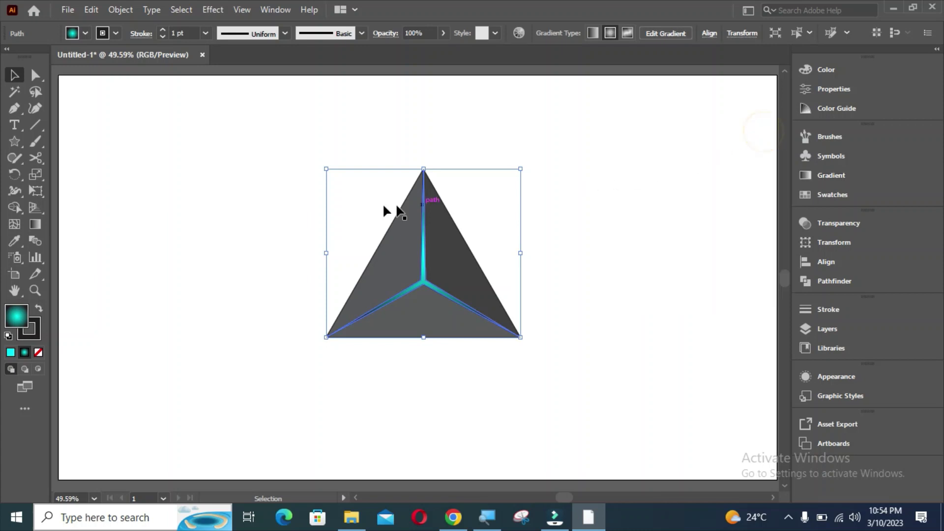
click(35, 224)
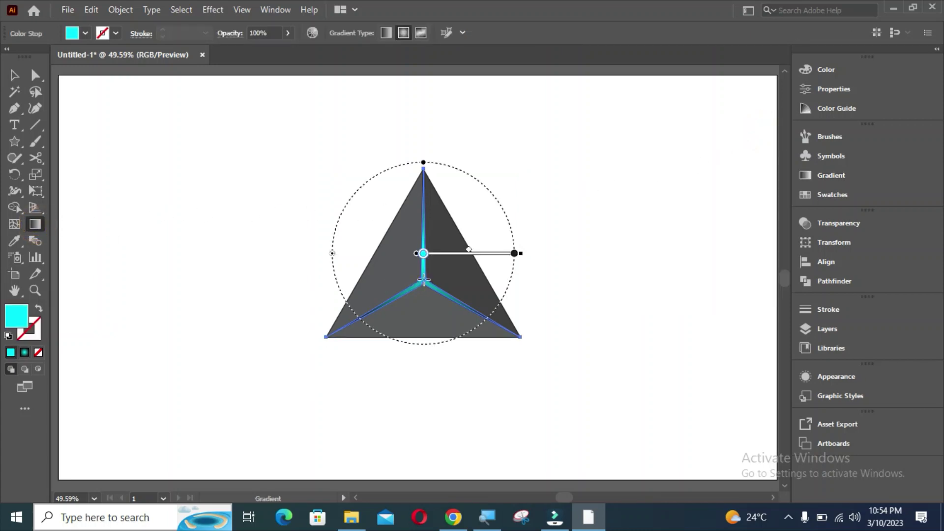
mouse_move(422, 280)
mouse_down()
mouse_move(533, 346)
mouse_move(516, 335)
mouse_up()
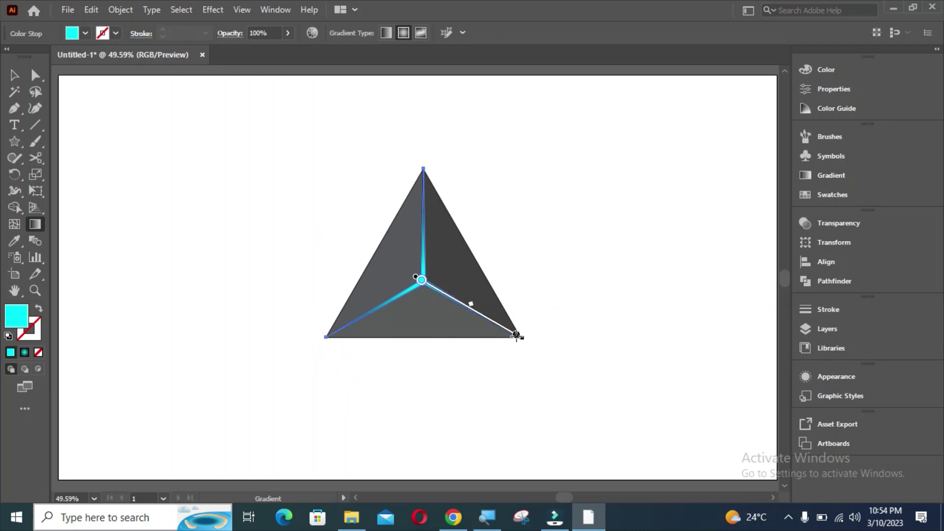
Set the triangle's stroke to None and move the pyramid left
click(14, 75)
drag(306, 178, 518, 362)
click(109, 32)
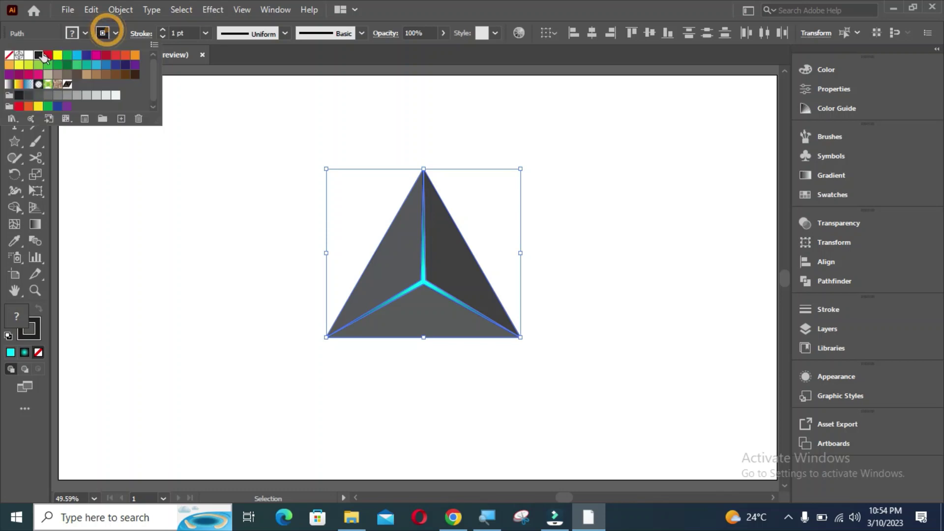
click(10, 58)
click(252, 198)
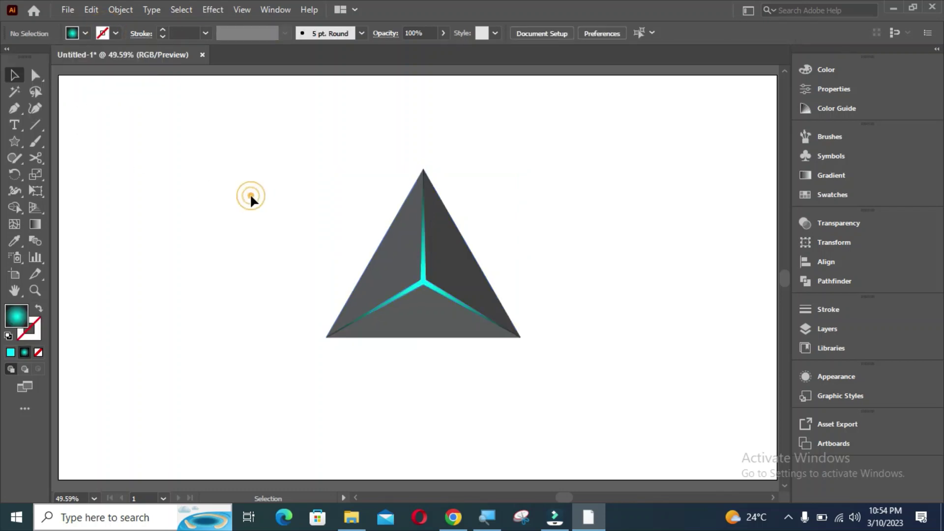
drag(251, 195, 475, 352)
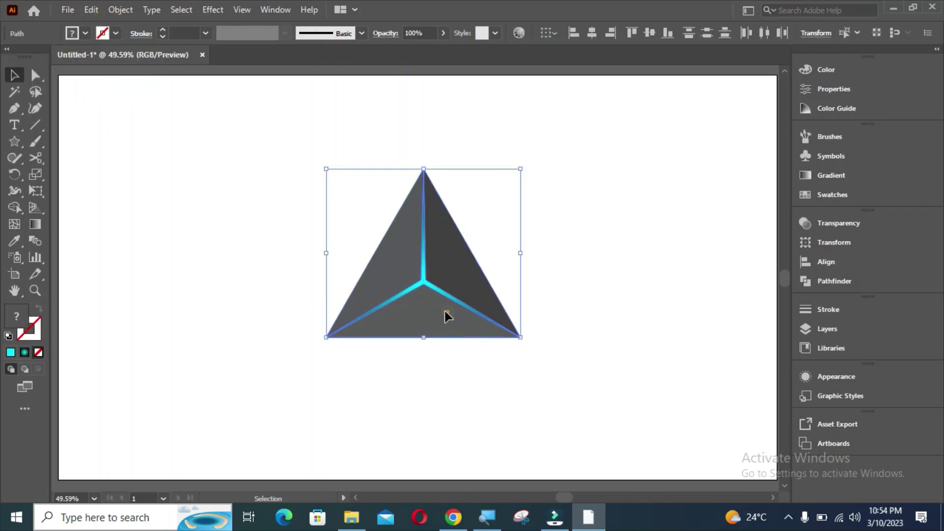
mouse_move(445, 311)
mouse_down()
mouse_move(274, 318)
mouse_move(422, 325)
mouse_up()
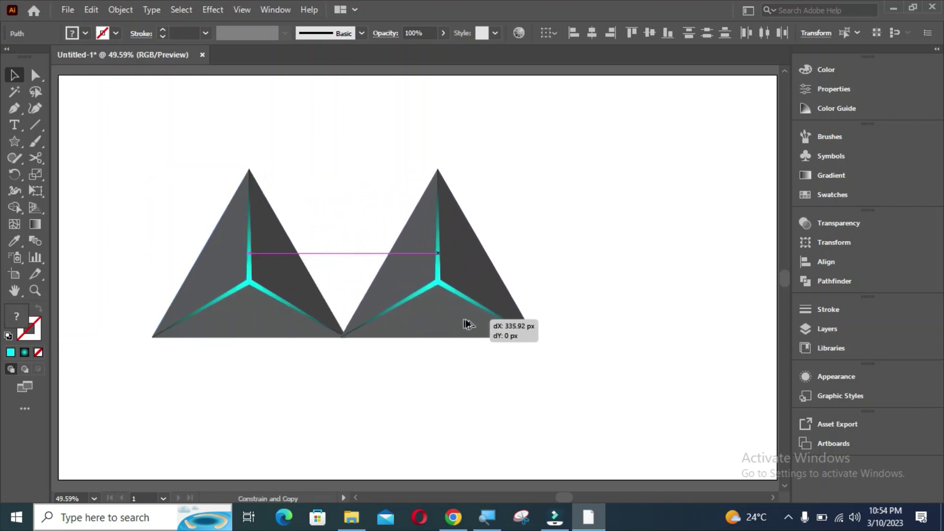
Copy the pyramid, reflect it horizontally, and slide it flush against the original
drag(422, 325, 468, 322)
right_click(458, 278)
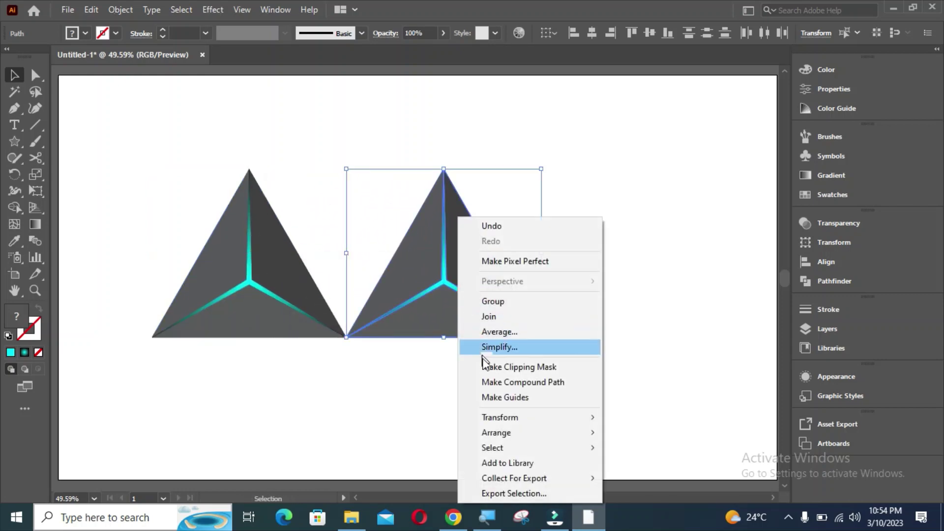
mouse_move(500, 417)
click(615, 353)
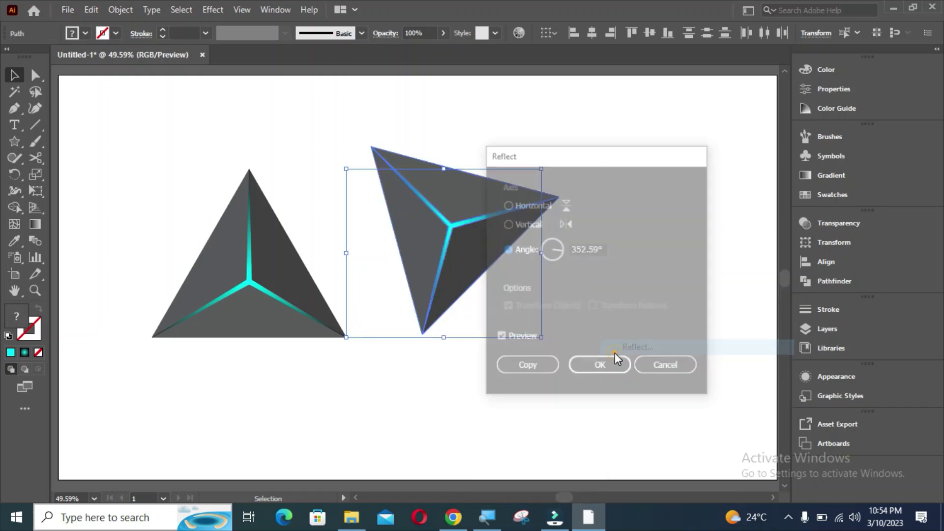
click(505, 204)
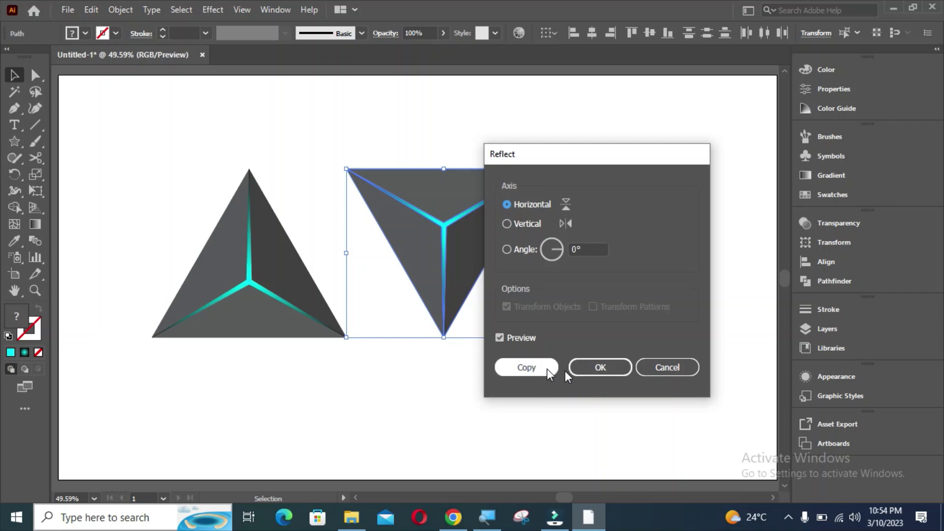
click(606, 373)
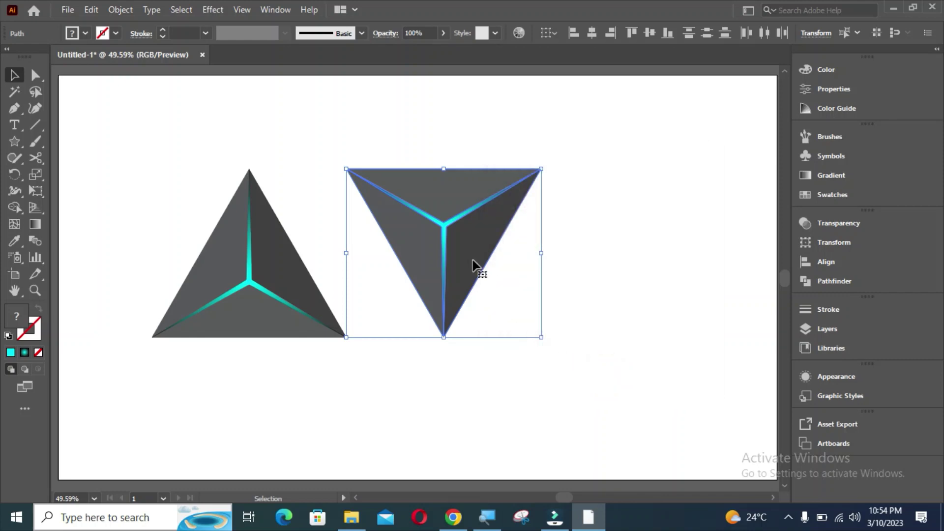
drag(471, 257, 377, 254)
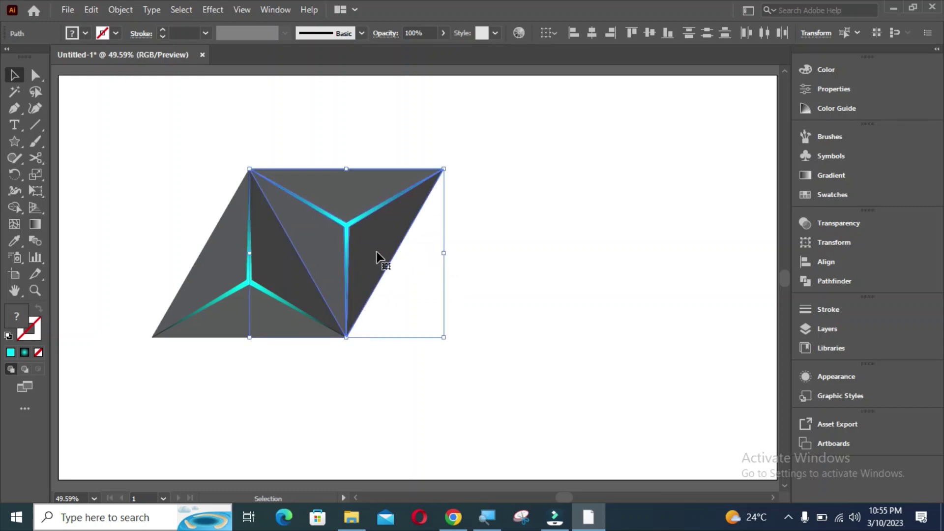
mouse_move(207, 151)
mouse_down()
mouse_move(330, 271)
mouse_move(447, 296)
mouse_move(432, 291)
mouse_up()
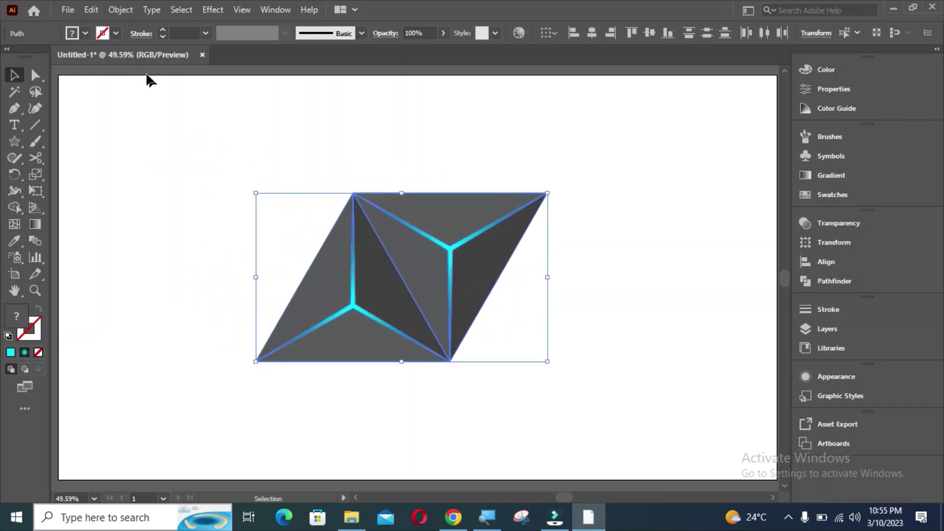
Copy both pyramids and paste the copy in front
click(91, 9)
click(114, 75)
click(92, 10)
click(105, 106)
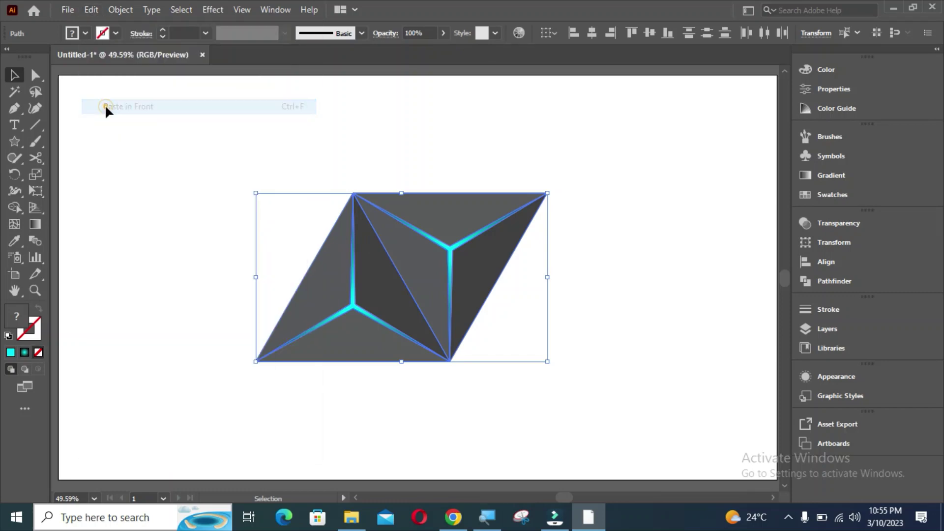
Set the pasted copy's blend mode to Color Dodge in the Transparency panel
click(836, 224)
click(681, 241)
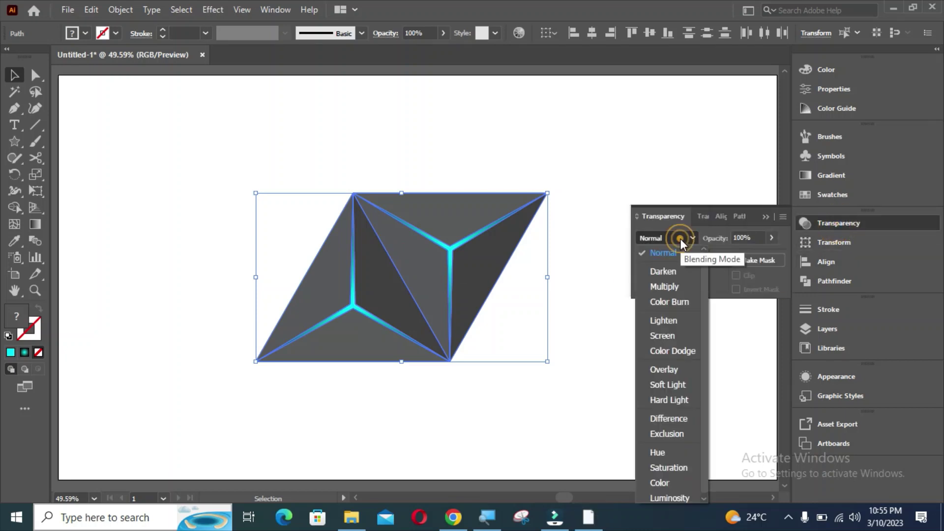
key(Escape)
key(Down)
key(Down)
key(Down)
click(671, 350)
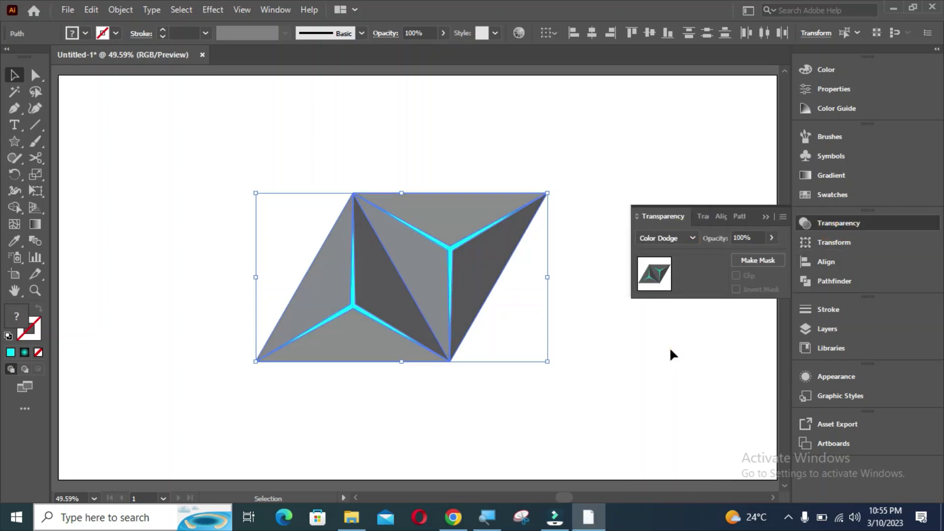
click(765, 218)
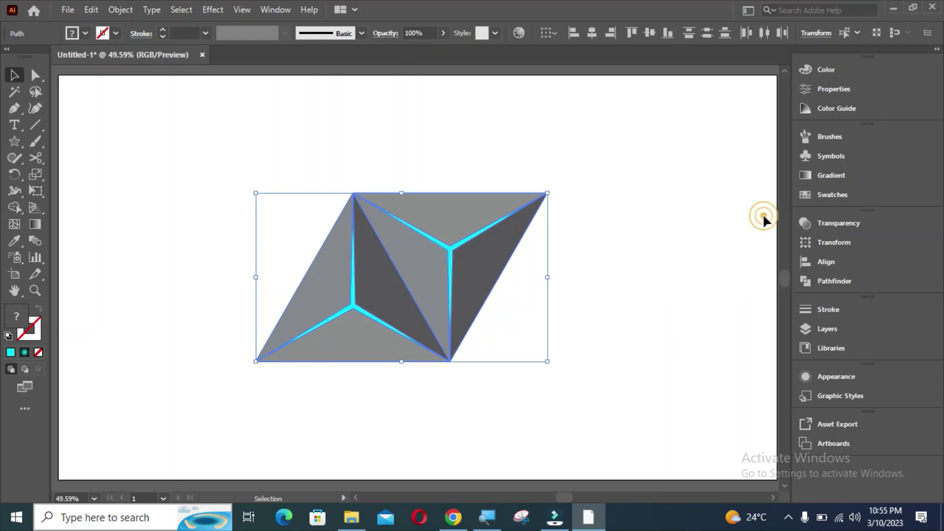
click(294, 147)
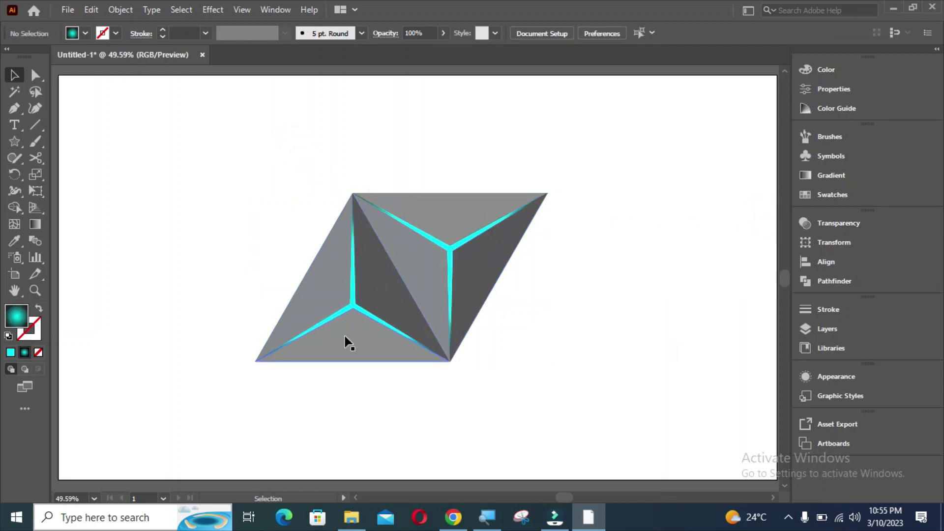
Fill the left pyramid's bottom face with a darker grey
click(346, 350)
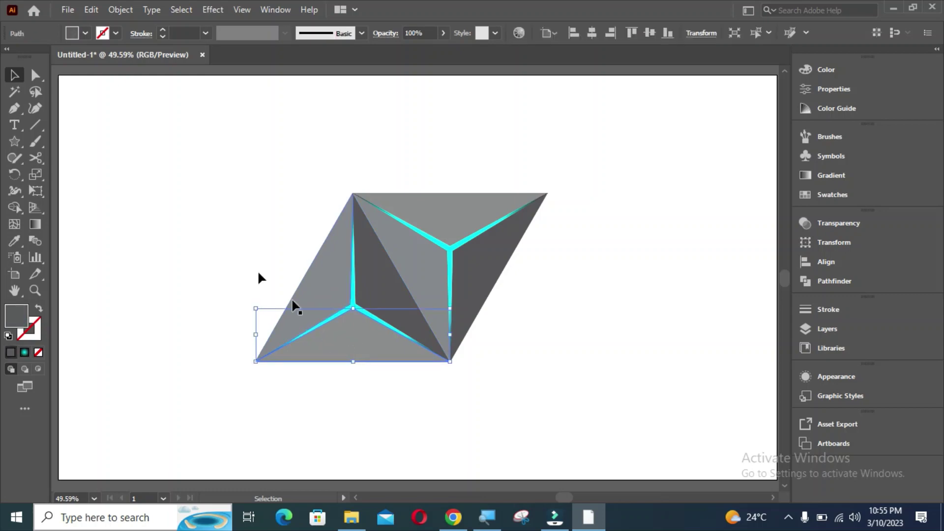
click(84, 34)
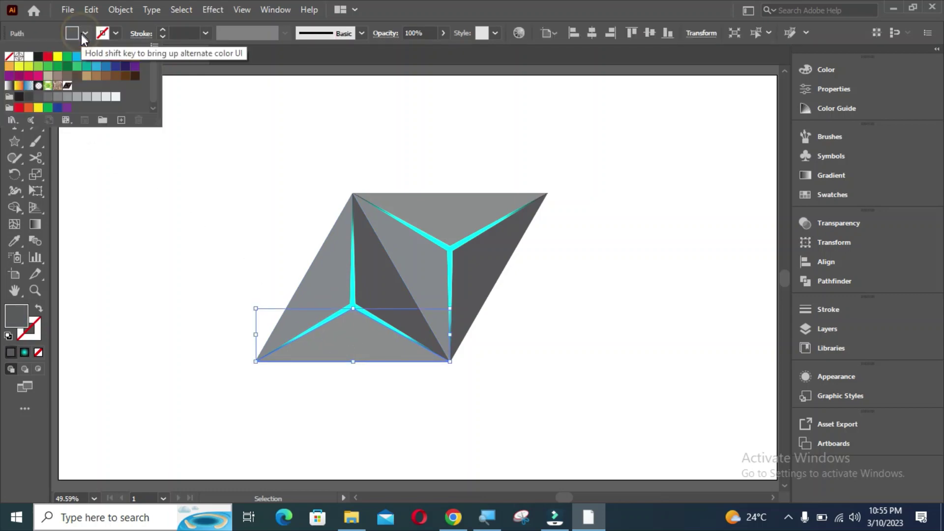
click(35, 100)
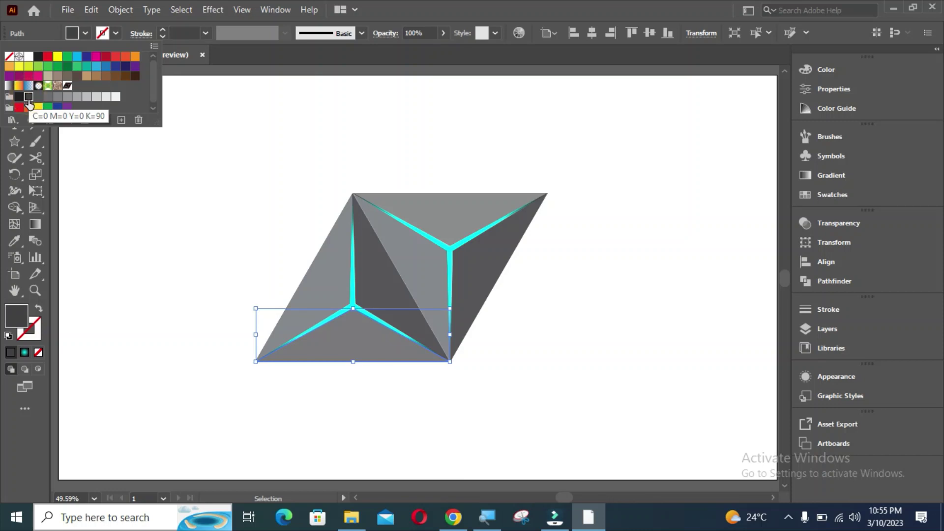
click(170, 241)
Give the left face a darker grey fill, confirmed in the Color Picker
click(327, 280)
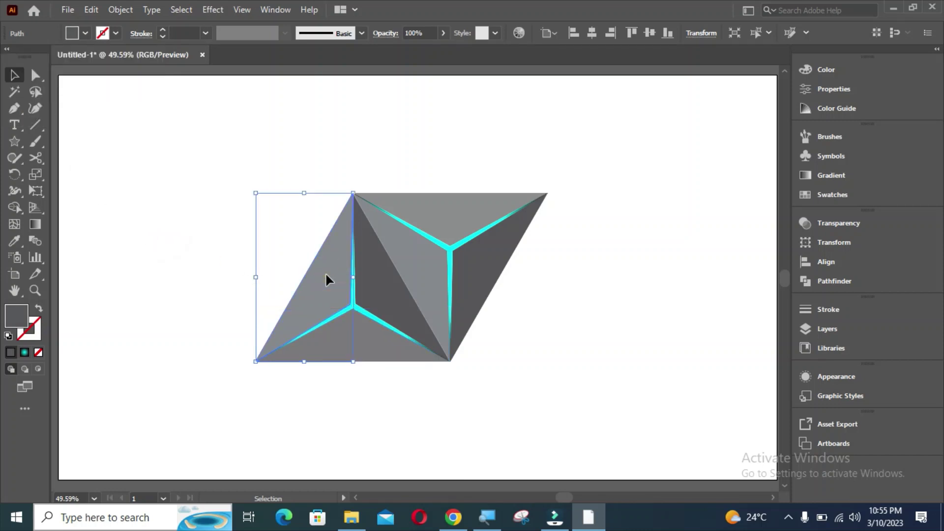
click(84, 33)
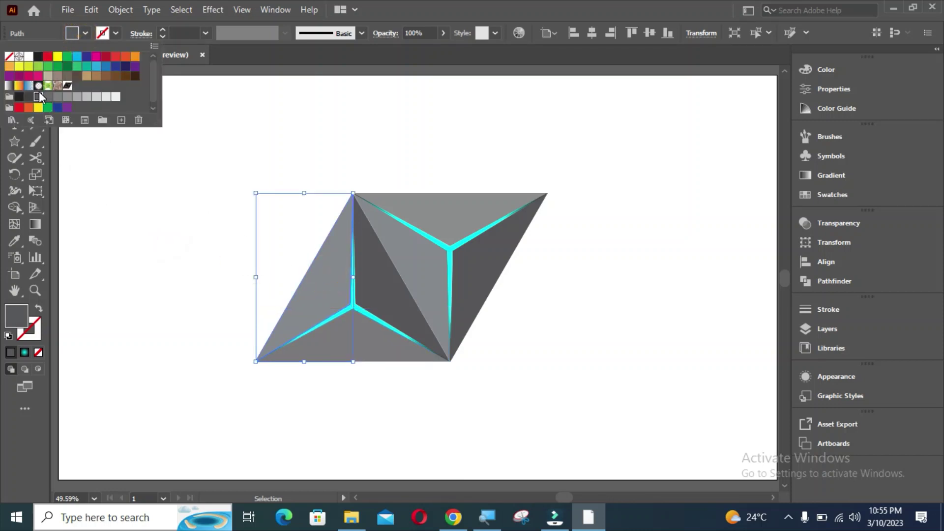
click(27, 96)
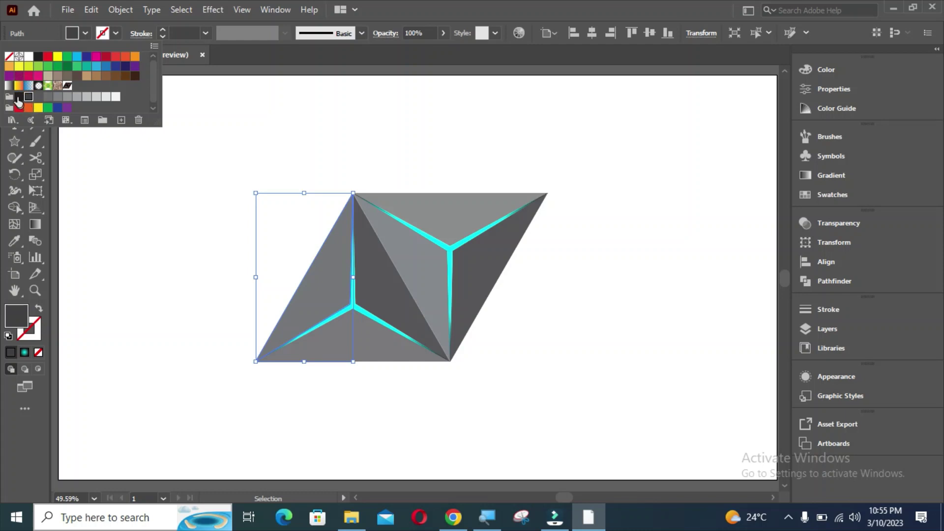
click(18, 97)
click(28, 97)
double_click(21, 315)
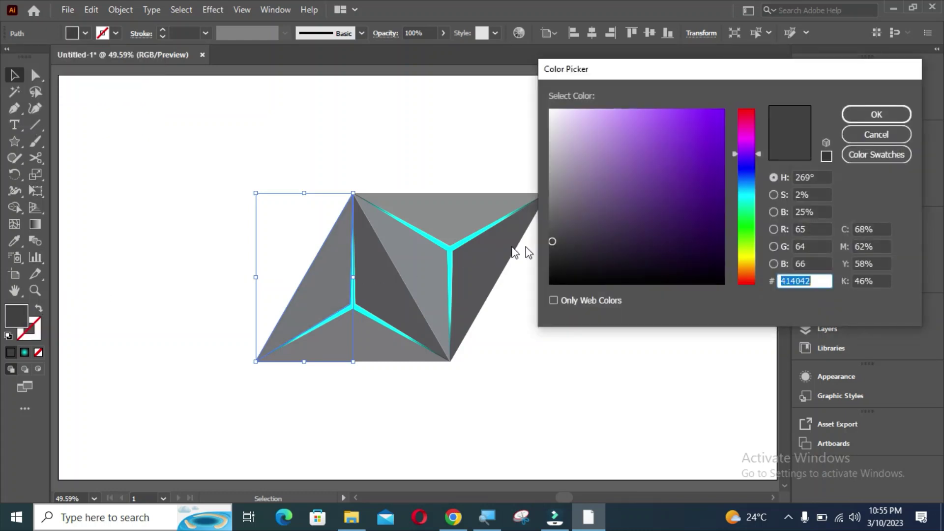
click(876, 114)
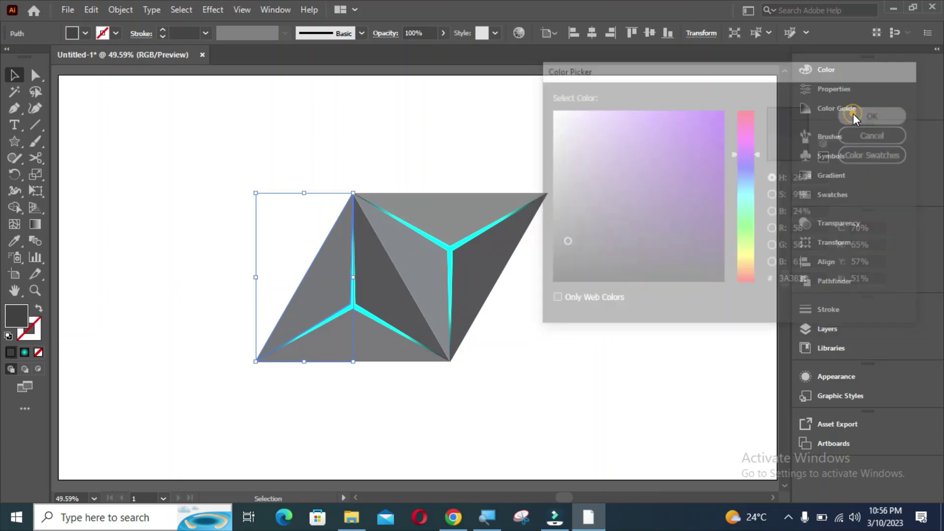
click(407, 143)
click(431, 215)
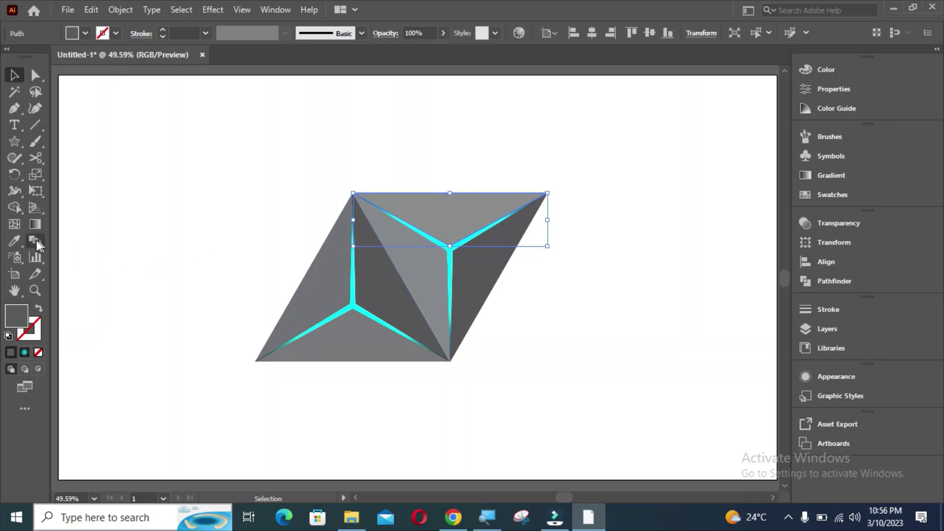
Eyedrop darker greys from the first pyramid onto the top and middle triangles
click(14, 241)
click(362, 335)
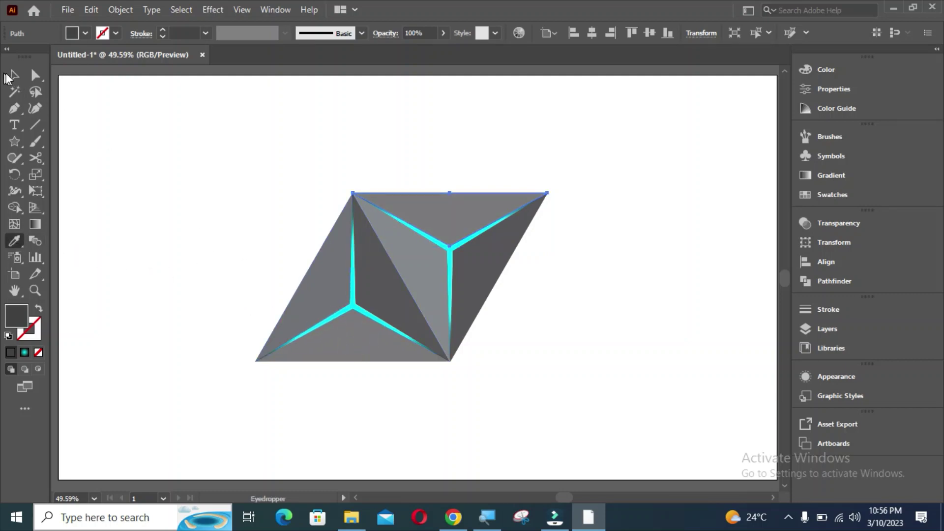
click(14, 75)
click(429, 279)
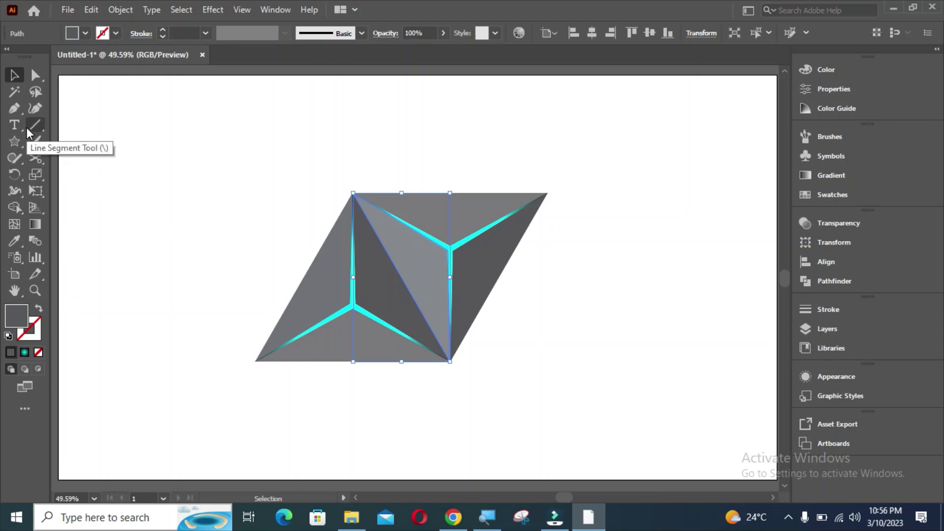
click(14, 240)
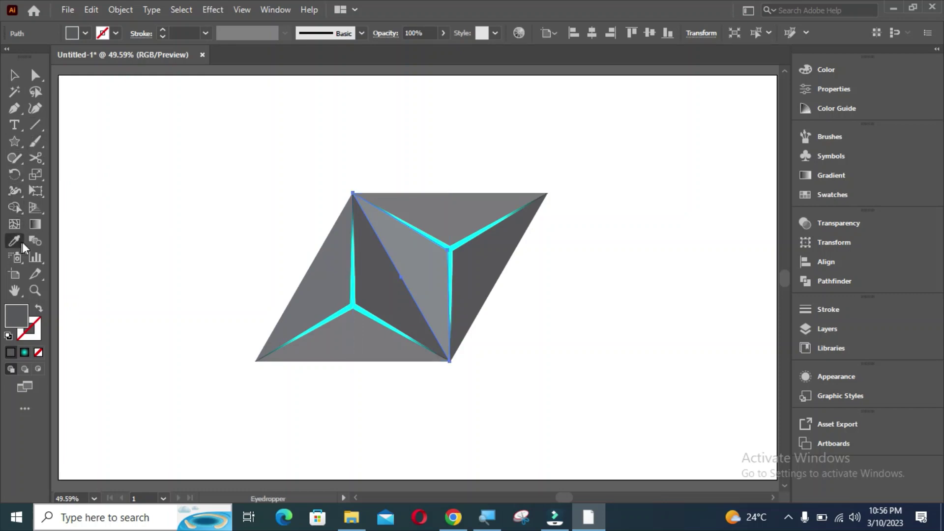
click(320, 285)
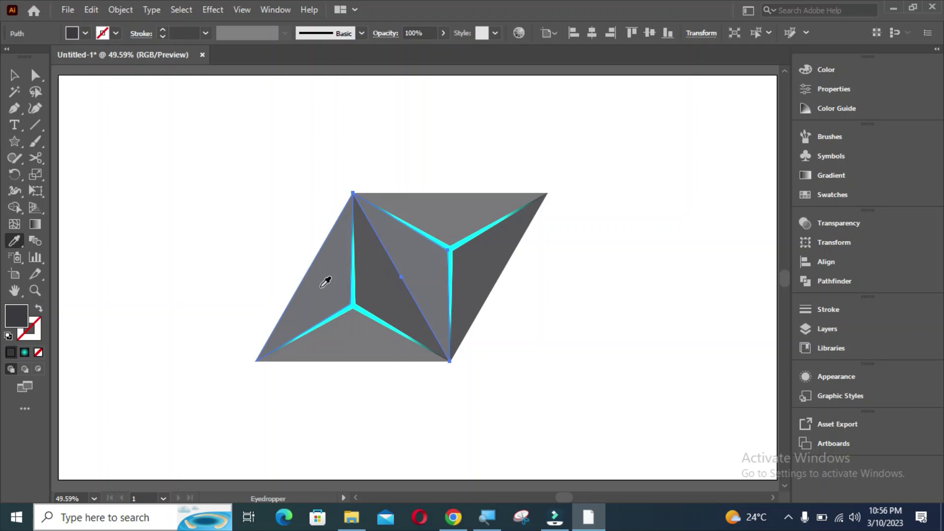
click(353, 329)
Copy the left triangle's grey onto the top triangle with the Eyedropper
click(474, 222)
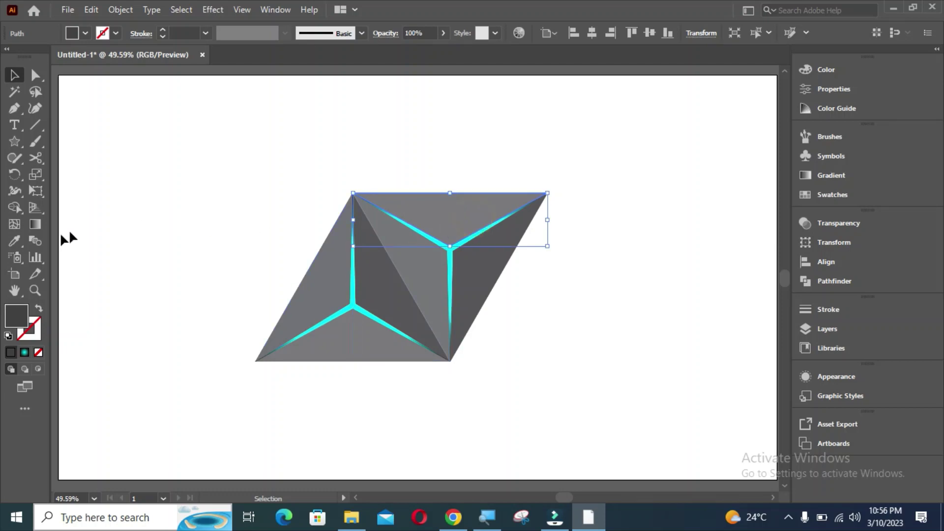
key(i)
click(321, 290)
click(14, 75)
Scale the whole pyramid tile down and move it toward the artboard centre
drag(317, 241, 513, 377)
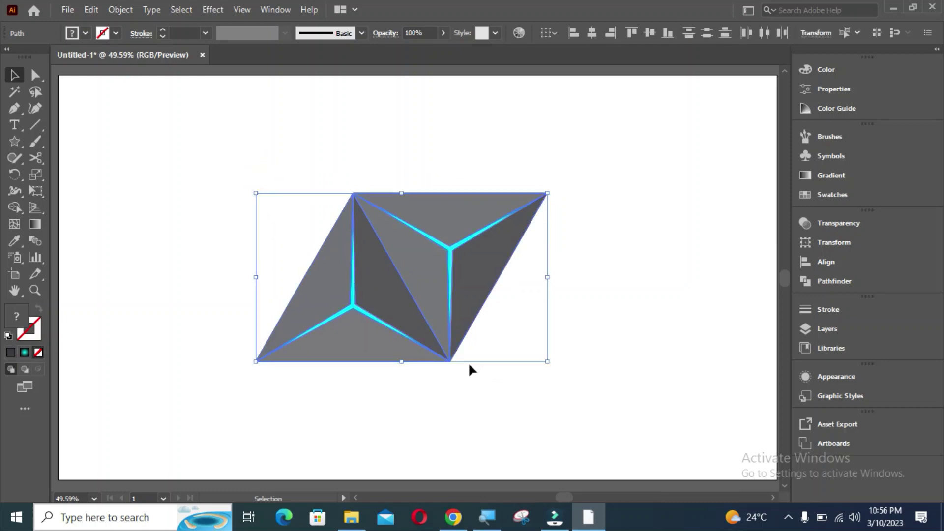
scroll(468, 361, down, 1)
drag(522, 365, 497, 341)
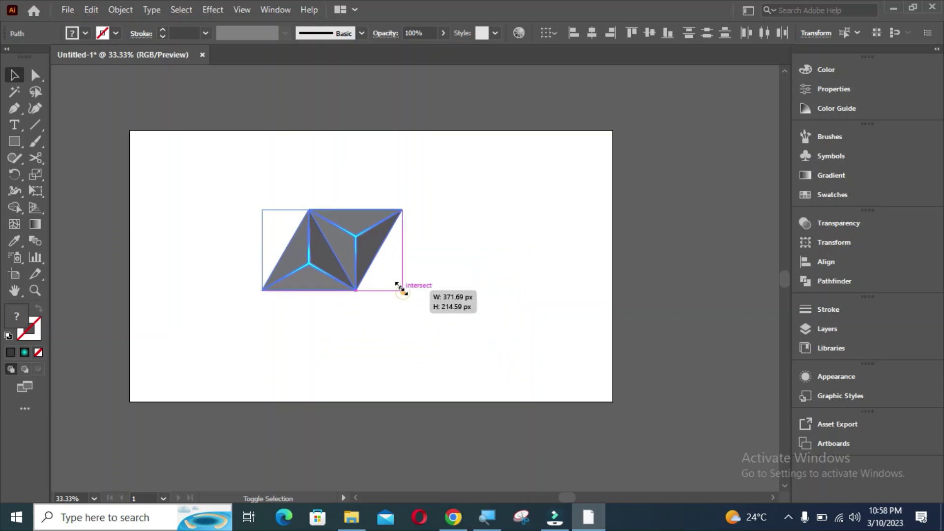
drag(400, 299, 350, 256)
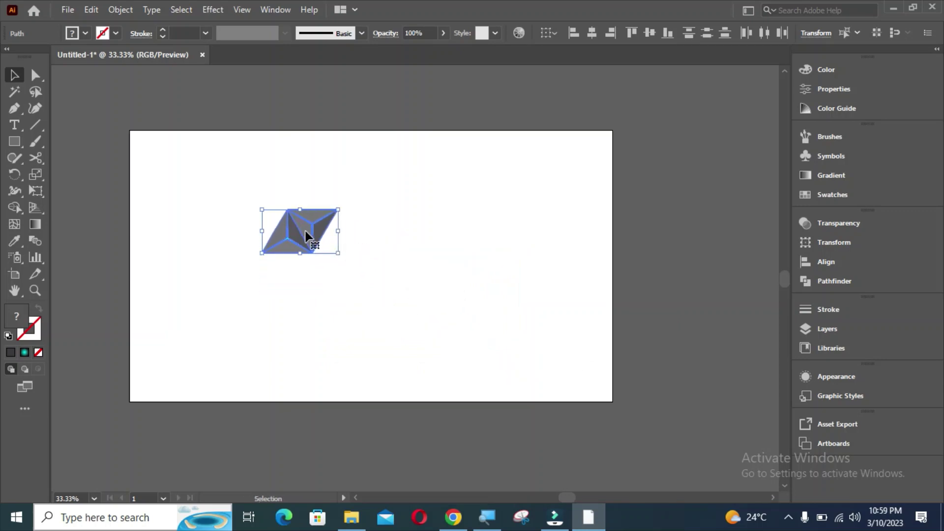
drag(306, 236, 353, 266)
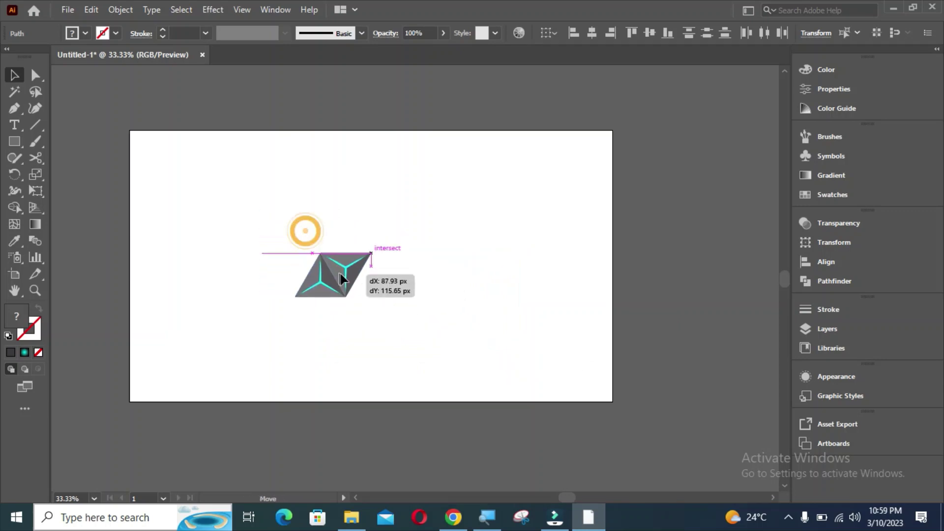
Make a new pattern swatch from the tile with Object > Pattern > Make
click(118, 9)
mouse_move(176, 364)
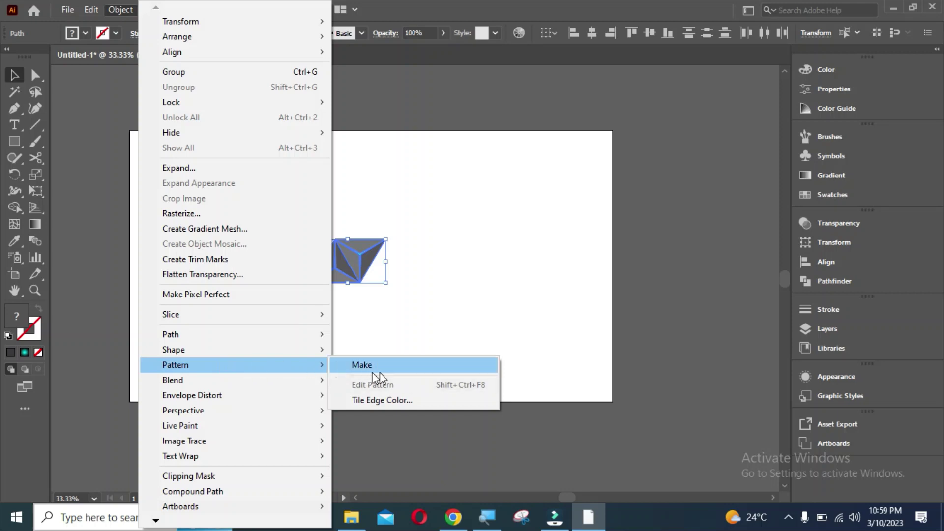
click(373, 368)
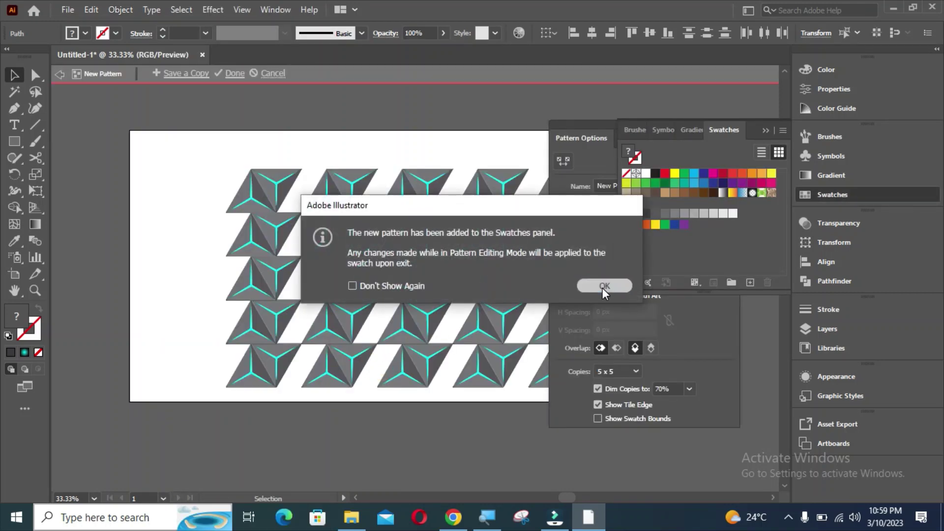
click(604, 286)
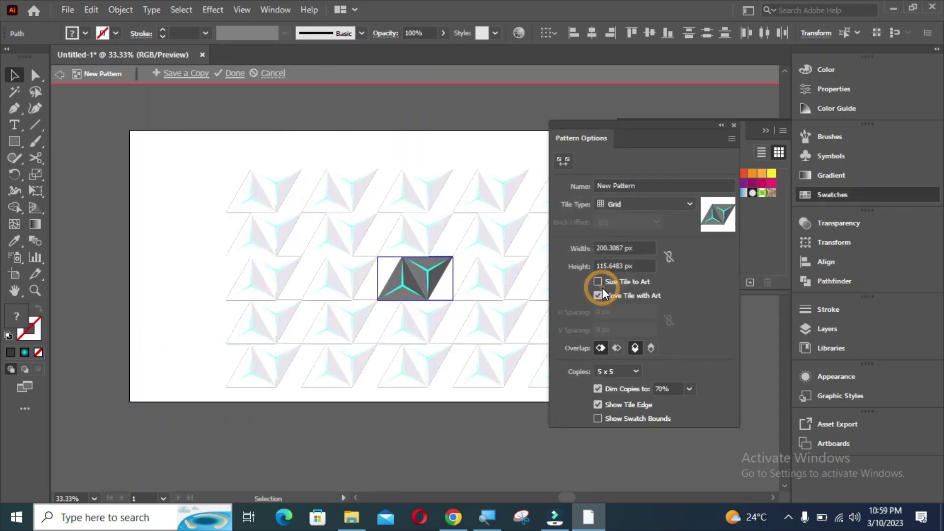
Set the pattern tile type to Brick by Row with a 1/2 brick offset
click(635, 205)
click(634, 222)
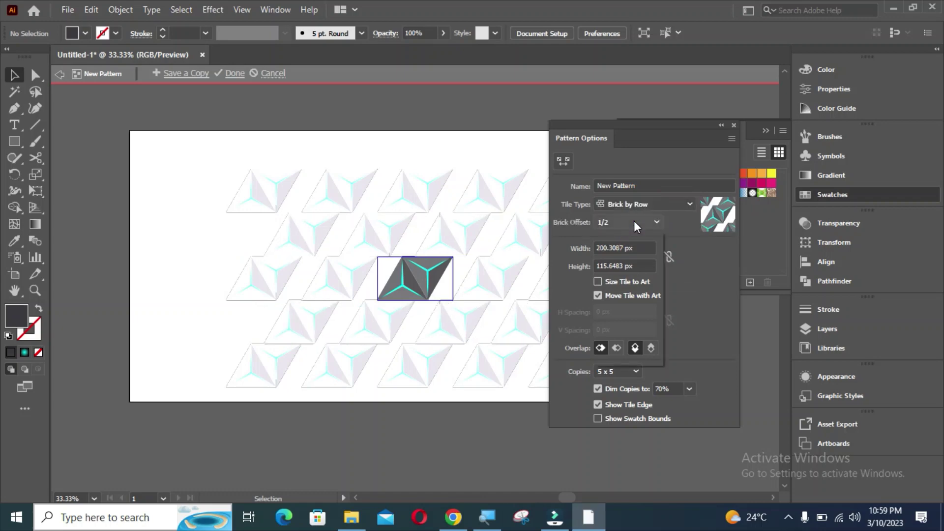
click(635, 224)
Nudge the pattern tile width down from 141 px with the arrow keys
key(ctrl+=)
key(ctrl+=)
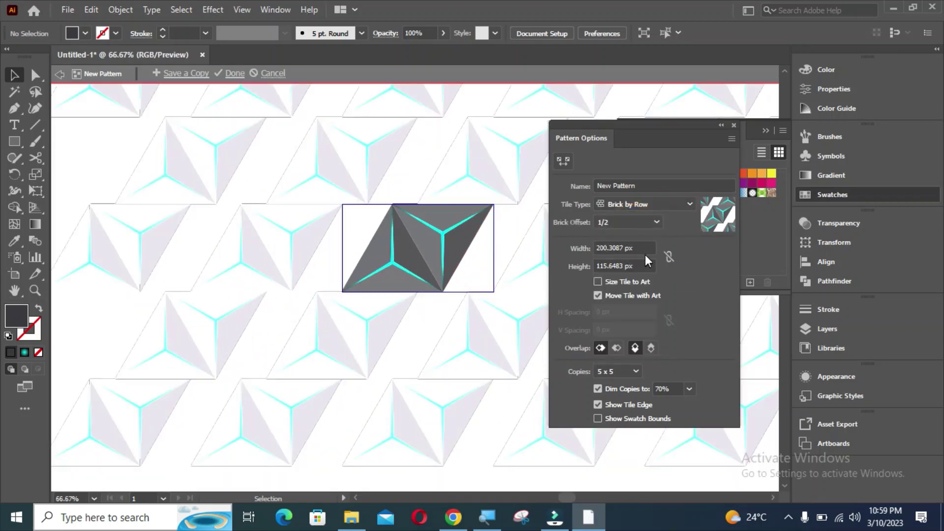
drag(645, 251, 597, 251)
key(Down)
key(Down)
key(Down)
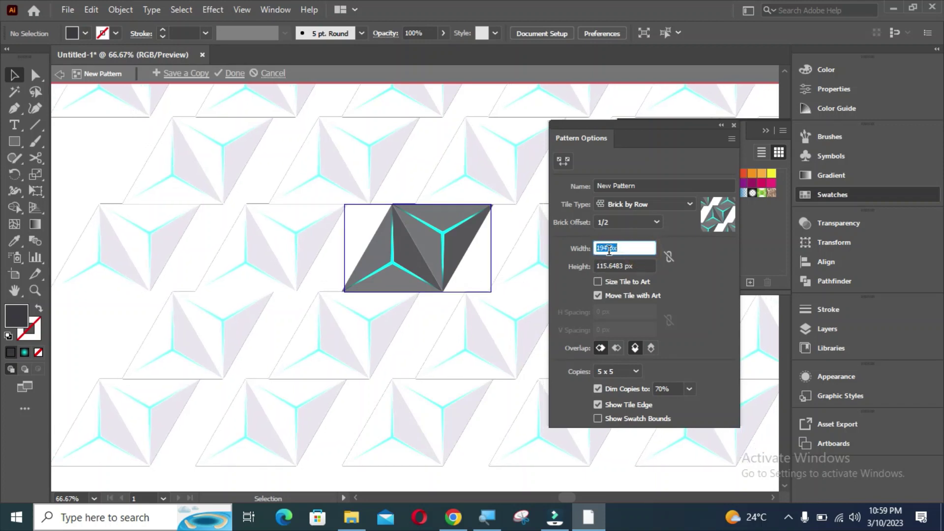
key(Down)
key(Down)
key(Down)
key(Down)
key(Down)
key(Down)
key(Down)
key(Down)
key(Down)
key(Down)
key(Down)
key(Down)
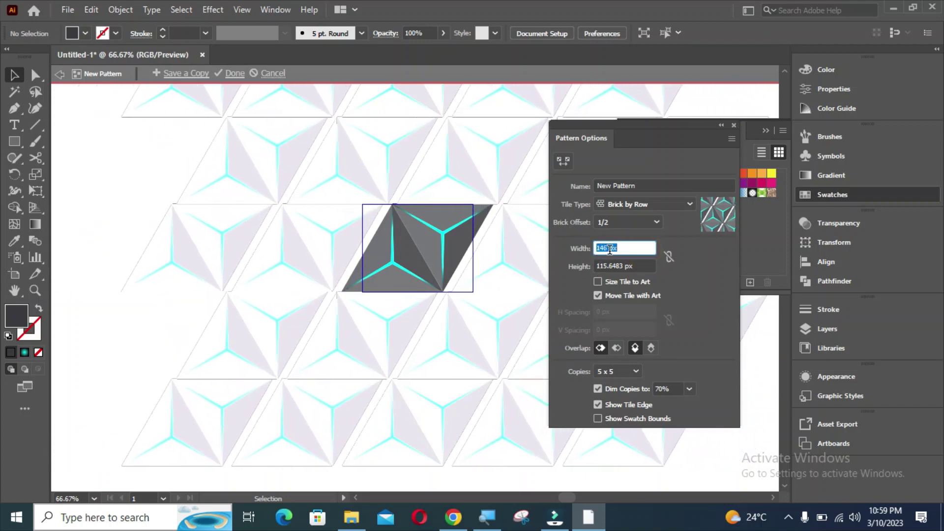
key(Down)
key(Down)
key(Down)
key(Down)
key(Down)
alt+scroll(381, 248, up, 5)
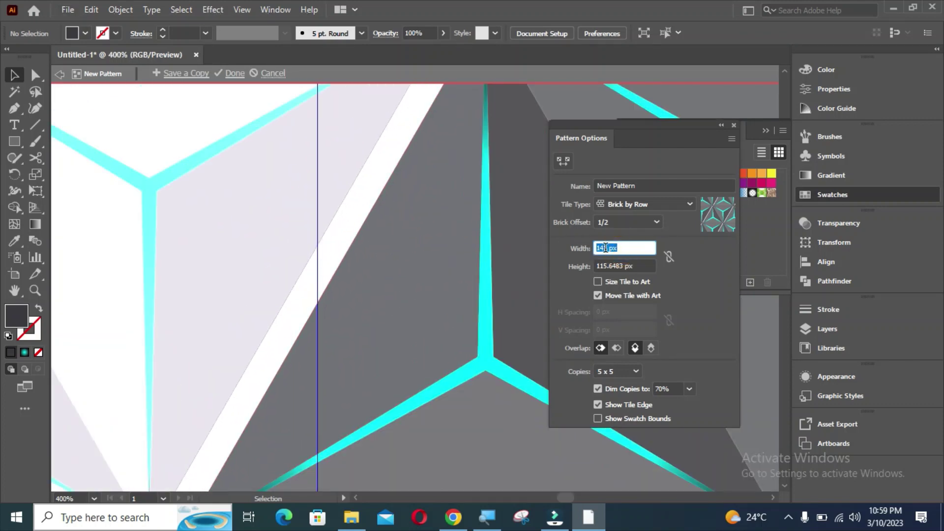
key(Down)
key(Down)
key(Down)
key(Down)
key(Down)
key(Down)
key(Down)
key(Down)
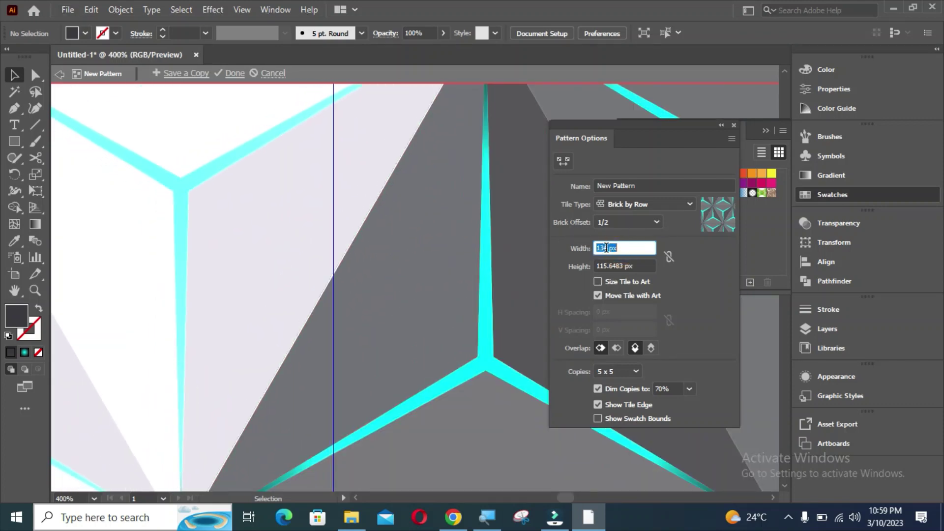
key(Down)
Set the pattern tile width to exactly 134 px
scroll(427, 280, down, 3)
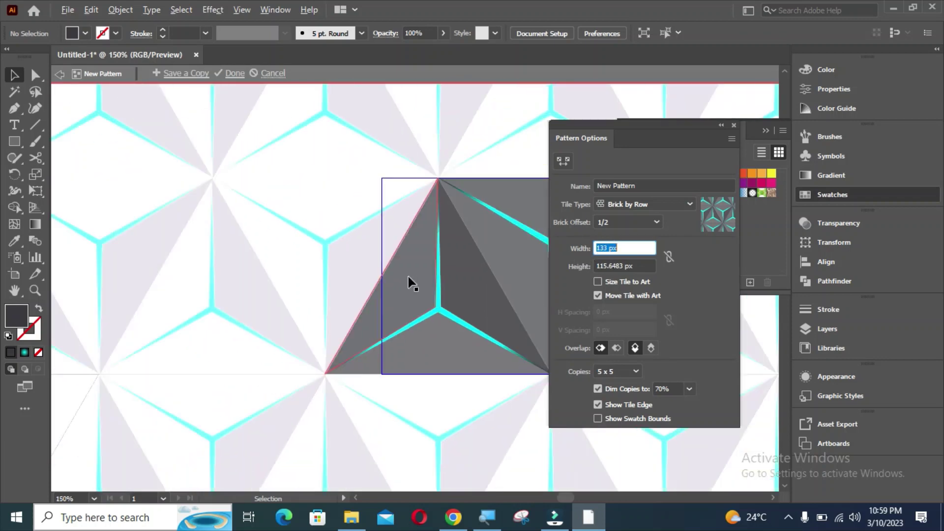
drag(608, 250, 604, 249)
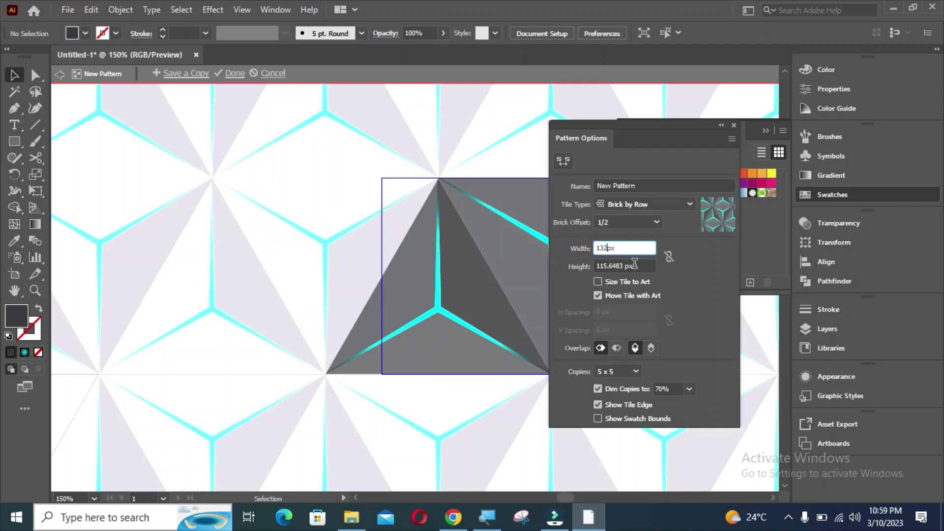
key(Tab)
double_click(607, 247)
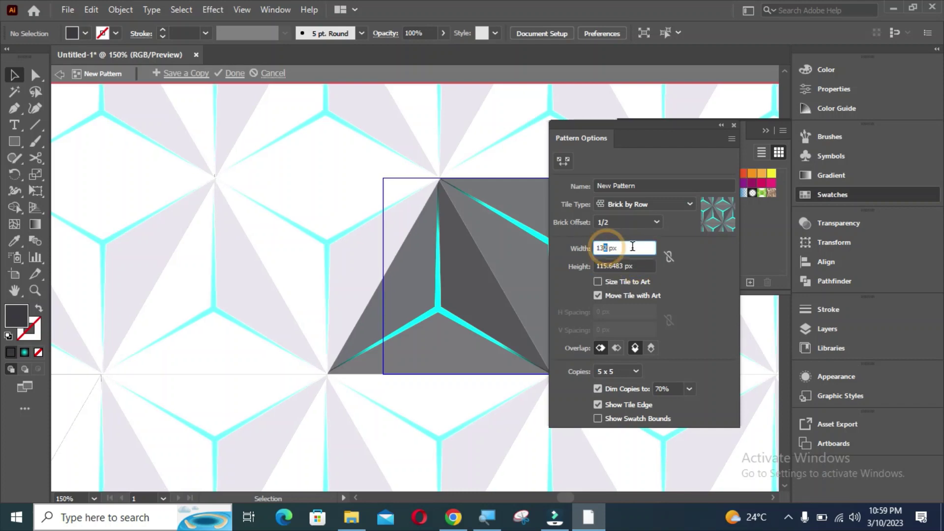
text(134)
click(625, 266)
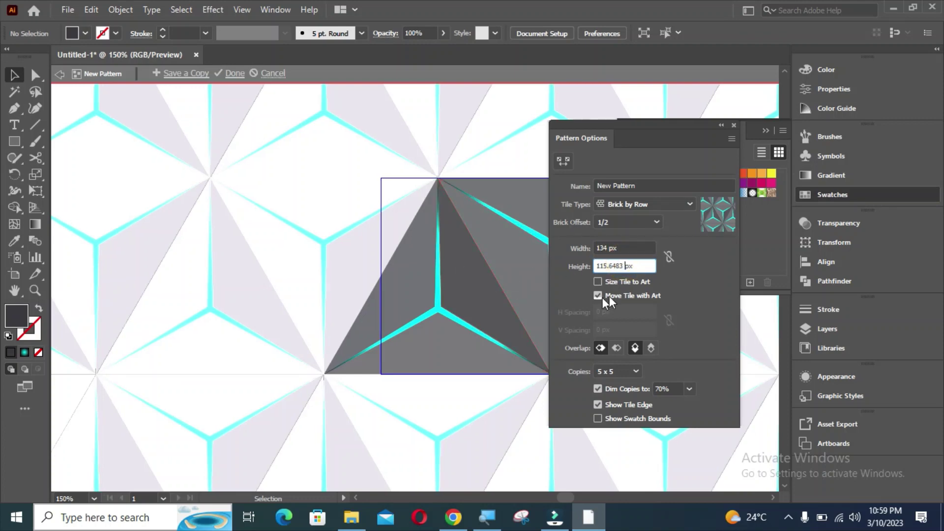
Set the pattern tile height to 115 px, then reduce it to 113 px
drag(629, 266, 595, 265)
text(115)
key(Return)
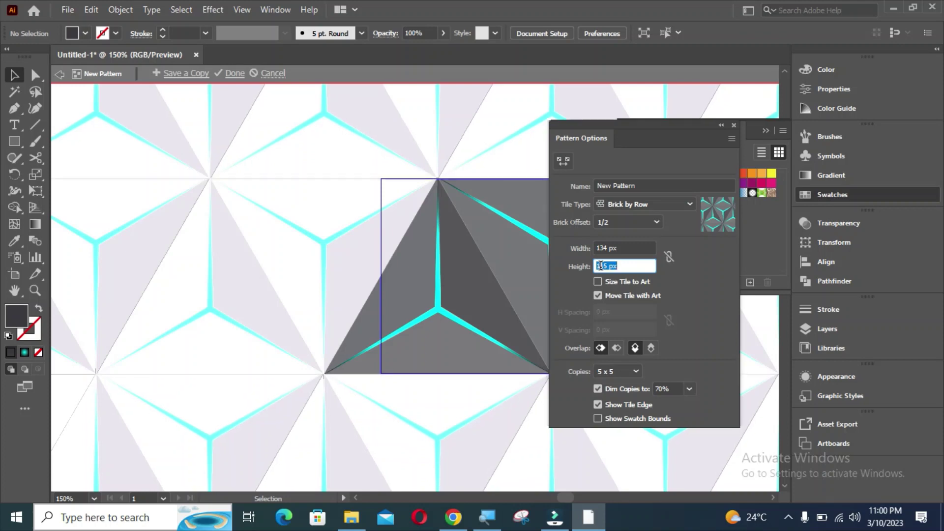
scroll(443, 266, down, 2)
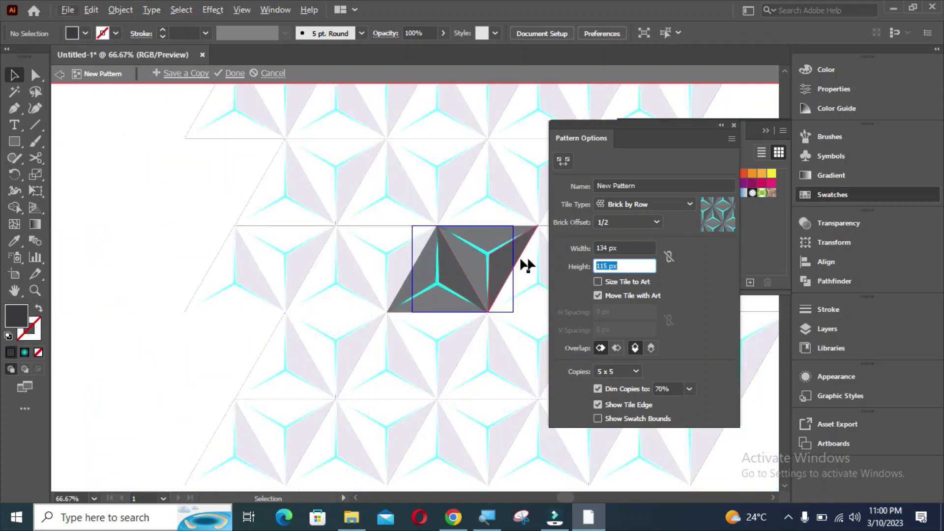
key(Down)
key(Down)
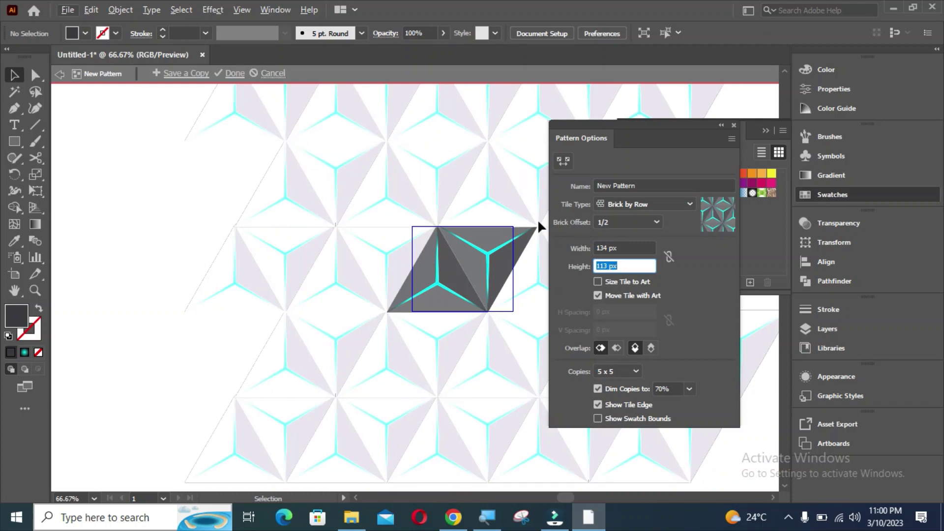
Save the pyramid pattern swatch and drag the original tile artwork off the artboard
click(235, 73)
scroll(366, 188, down, 2)
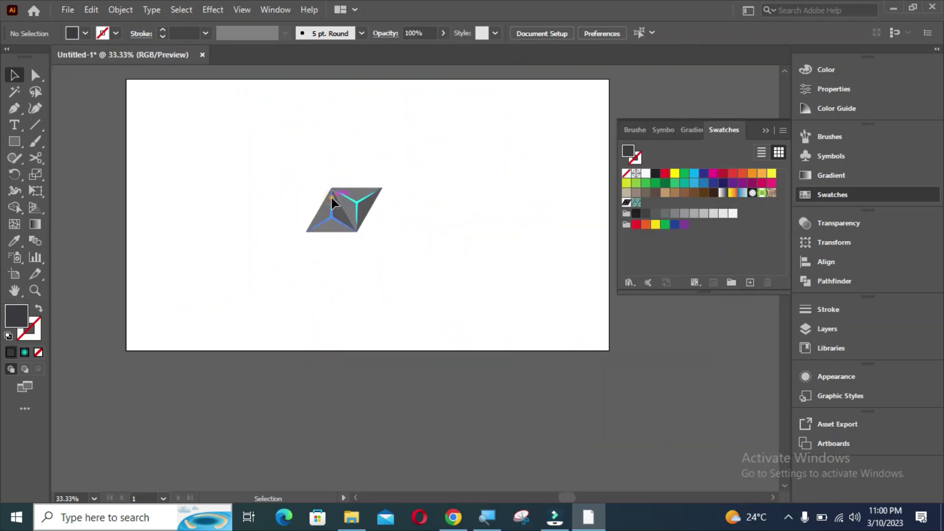
click(331, 197)
mouse_move(295, 159)
mouse_down()
mouse_move(383, 236)
mouse_move(673, 413)
mouse_up()
scroll(215, 189, up, 1)
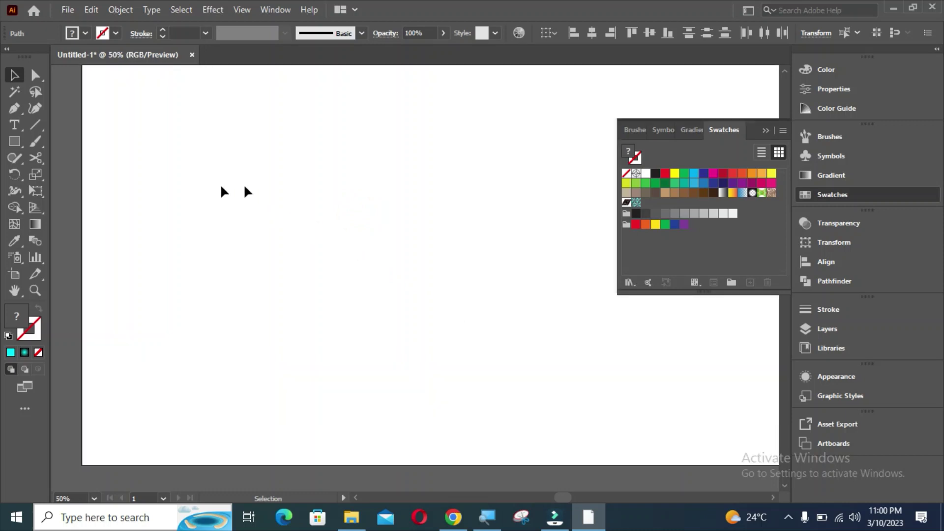
Draw a black 1280×720 rectangle centred horizontally and vertically on the artboard
click(14, 141)
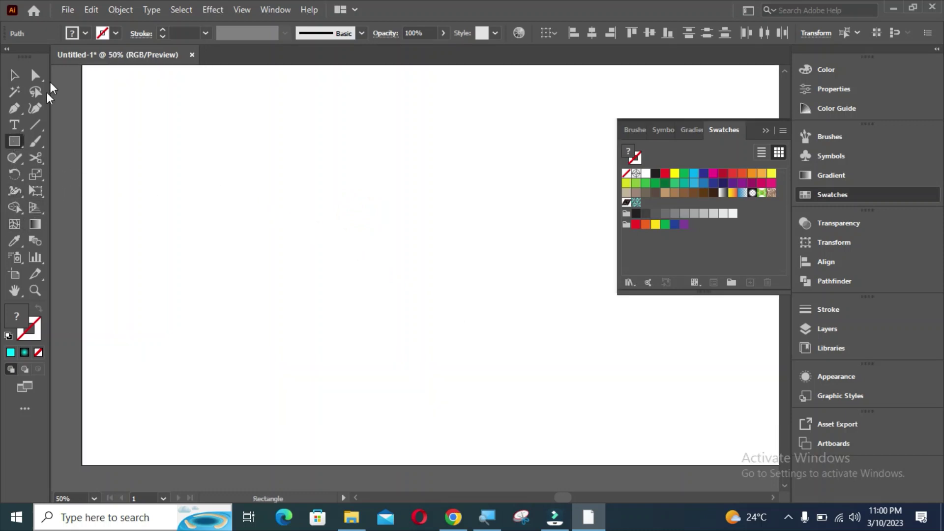
click(72, 33)
click(38, 55)
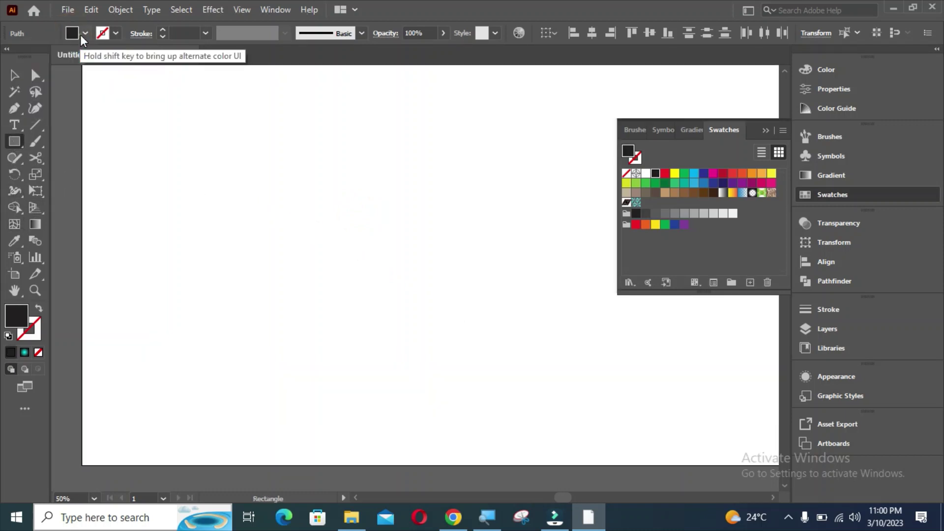
click(379, 204)
click(456, 288)
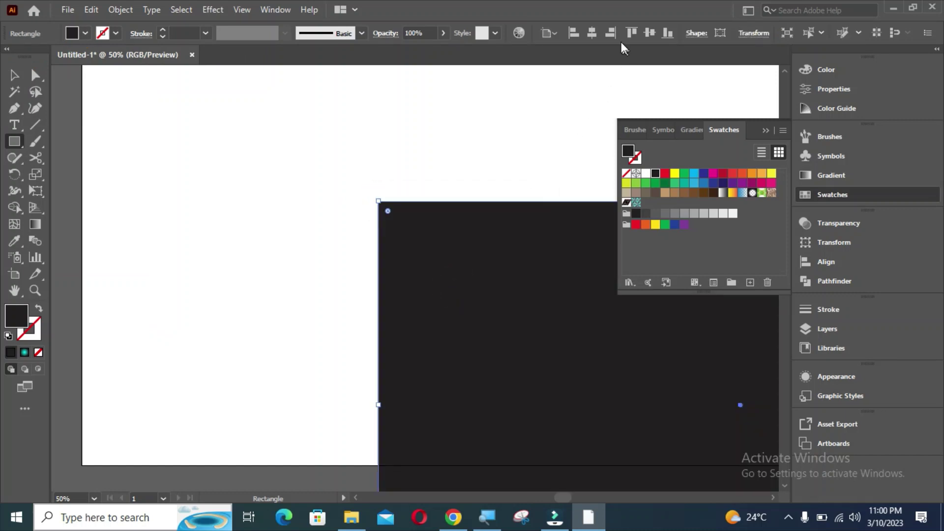
click(592, 36)
click(649, 34)
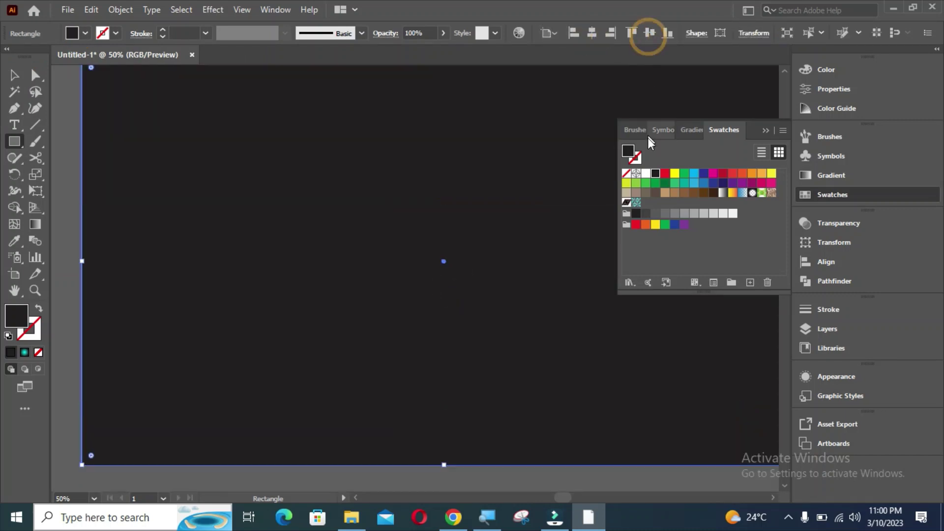
Fill the rectangle with the new pyramid pattern swatch
click(636, 203)
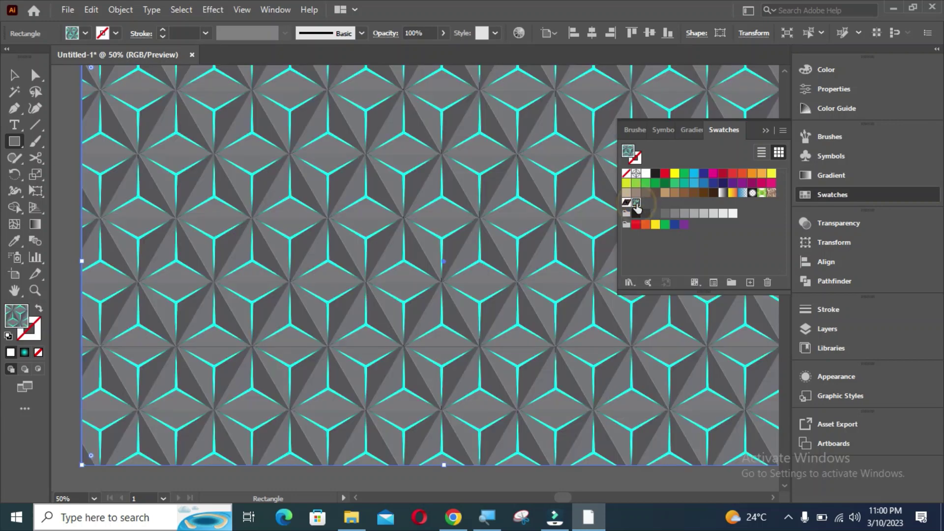
click(765, 131)
click(14, 75)
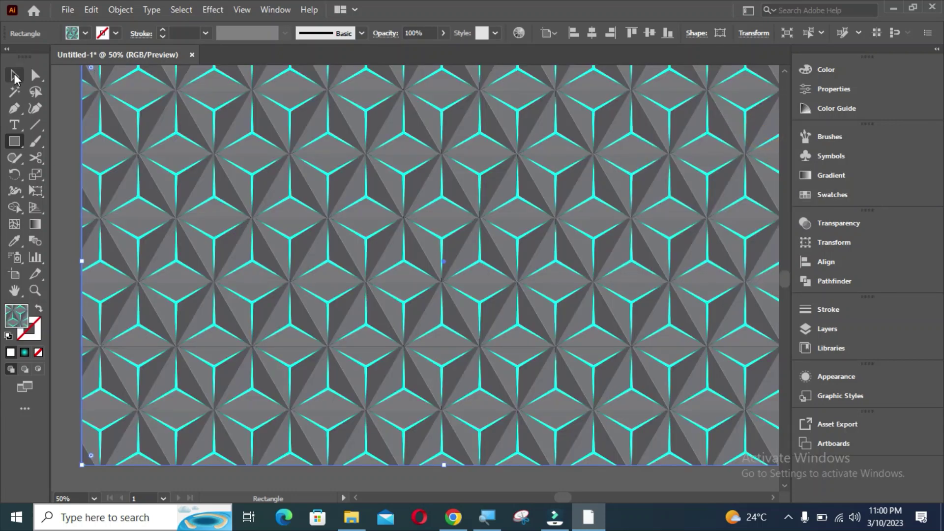
click(59, 131)
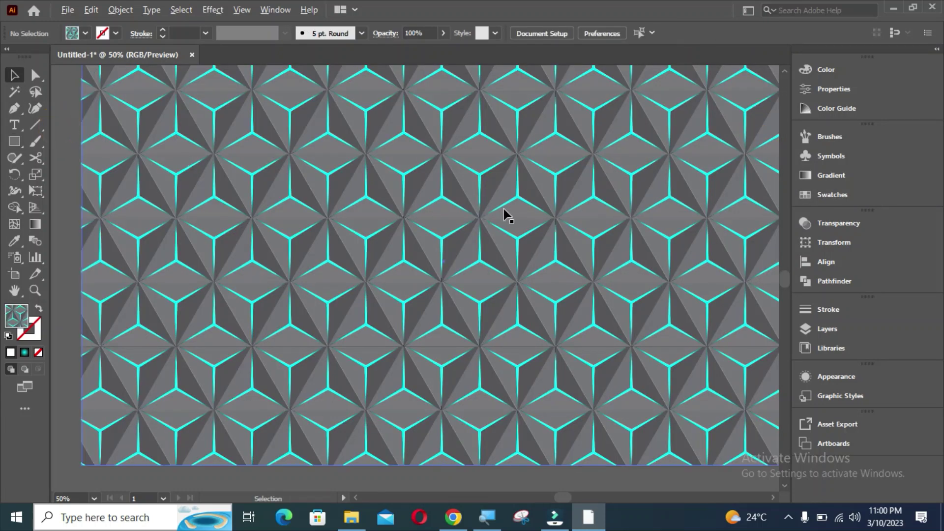
drag(504, 209, 466, 220)
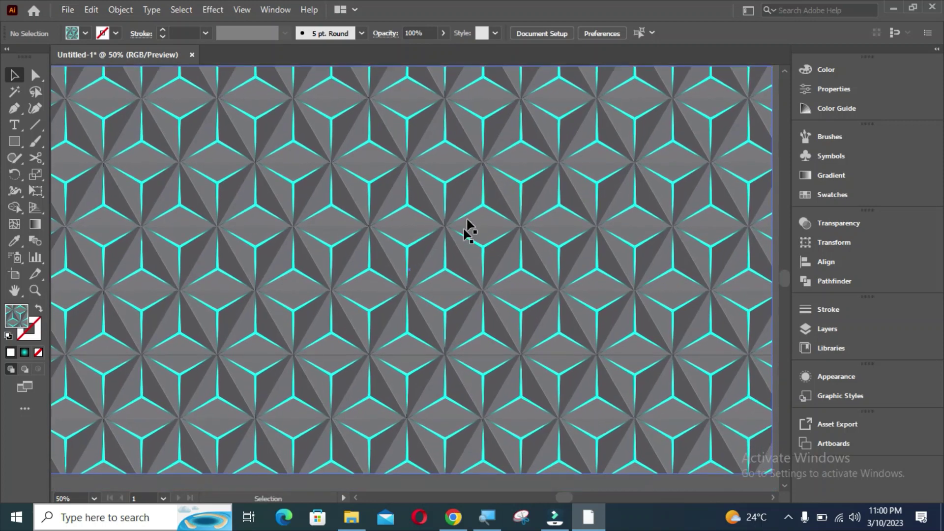
scroll(467, 354, down, 1)
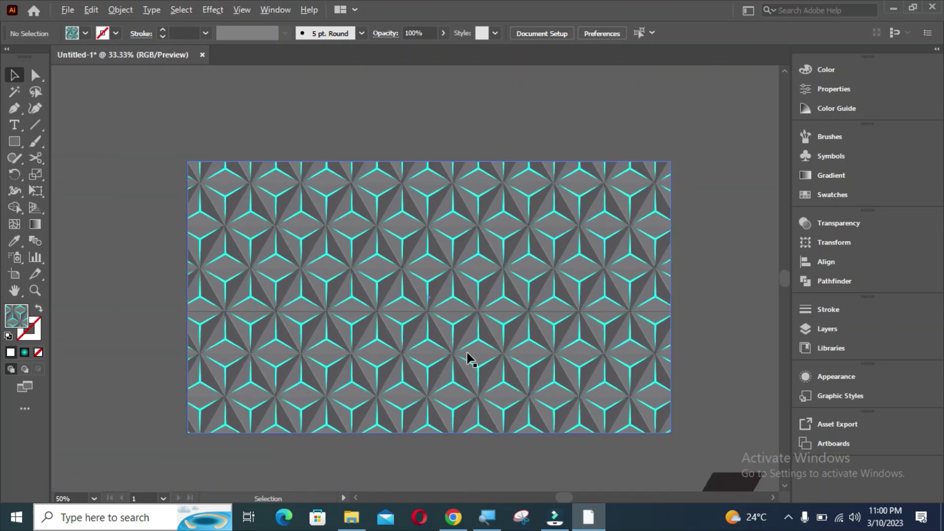
scroll(476, 403, up, 1)
scroll(456, 354, up, 1)
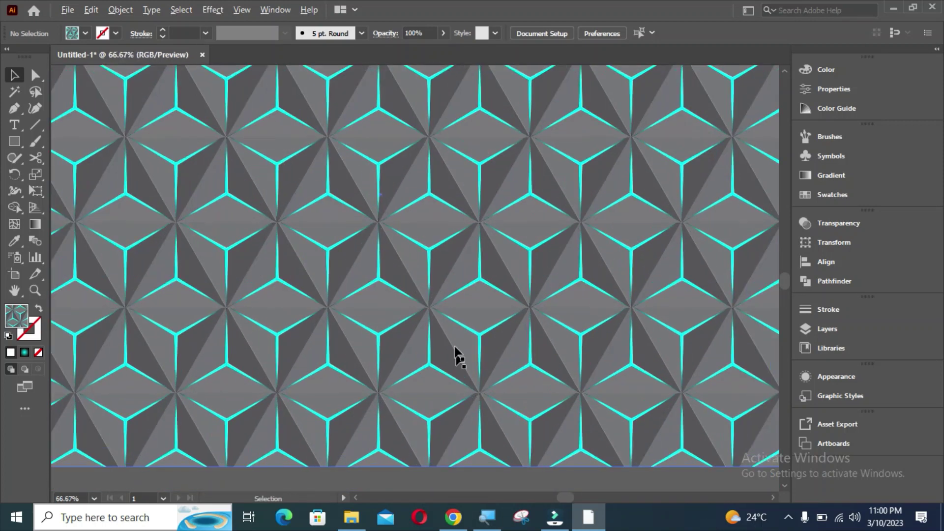
scroll(443, 261, up, 1)
scroll(327, 257, up, 1)
scroll(321, 250, up, 1)
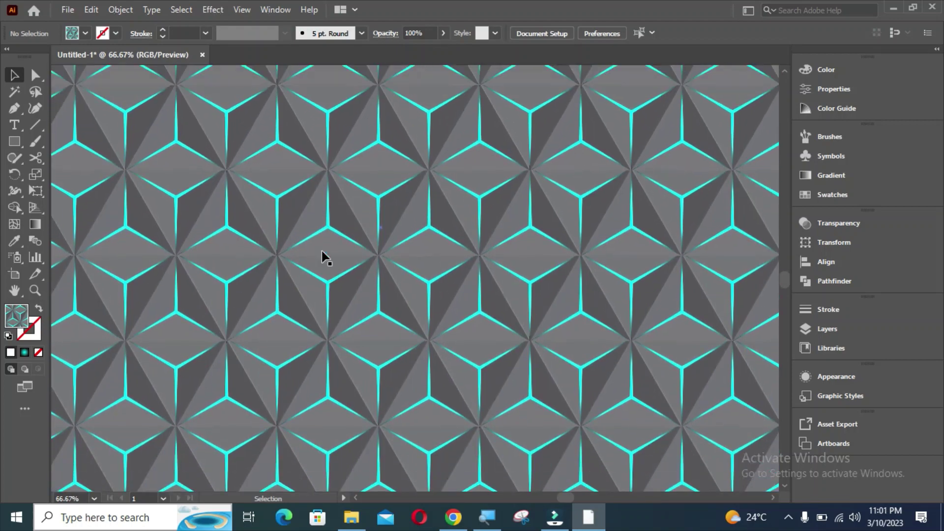
scroll(321, 251, up, 1)
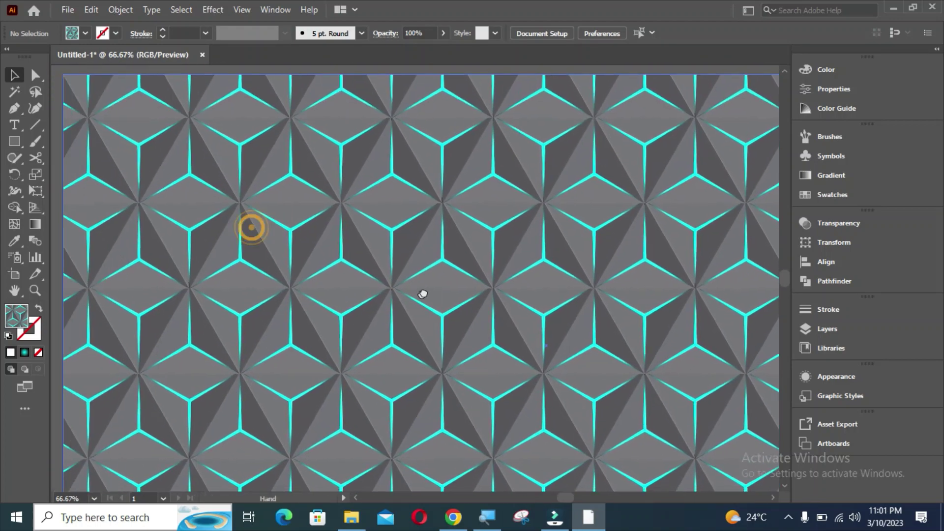